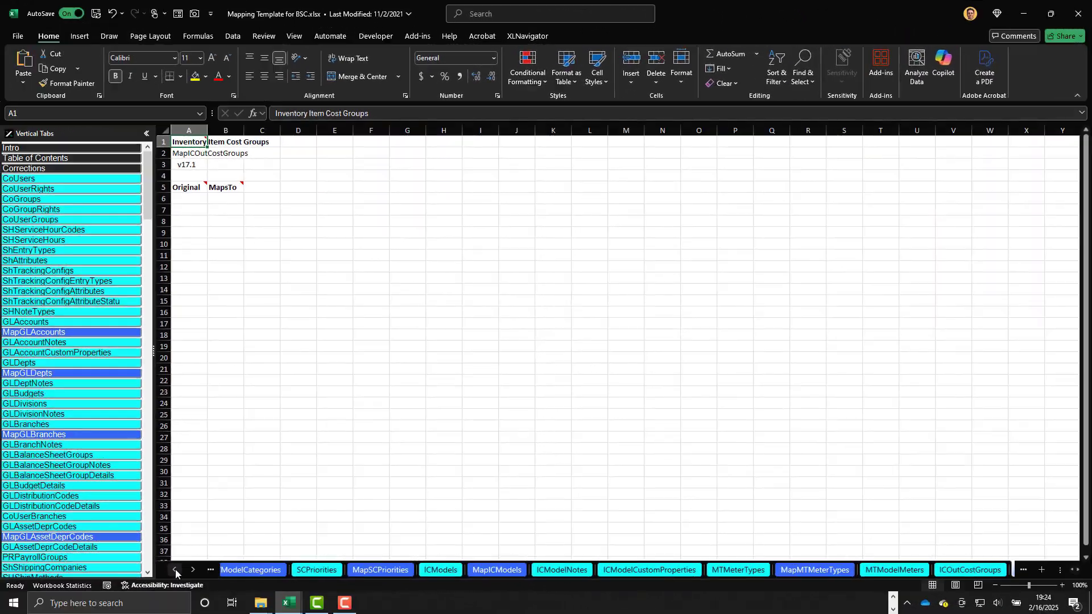
# - Browse back and forth through the mapping template's horizontal sheet tabs around the MapICOutCostGroups sheet
pyautogui.click(175, 569)
pyautogui.click(175, 569)
pyautogui.click(193, 569)
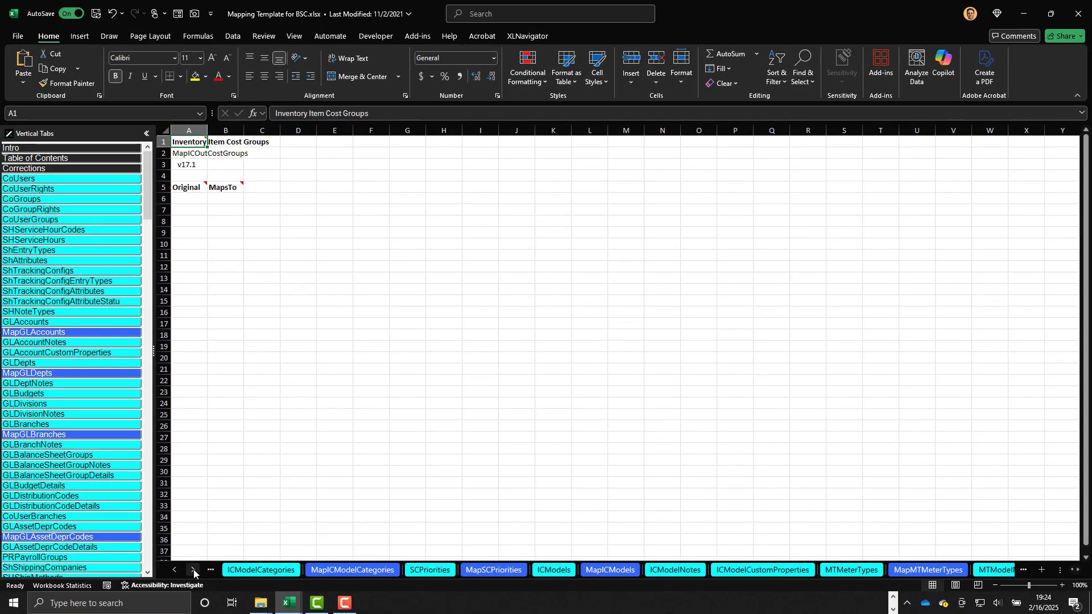
pyautogui.click(194, 569)
pyautogui.click(194, 569)
pyautogui.click(194, 569)
pyautogui.click(193, 569)
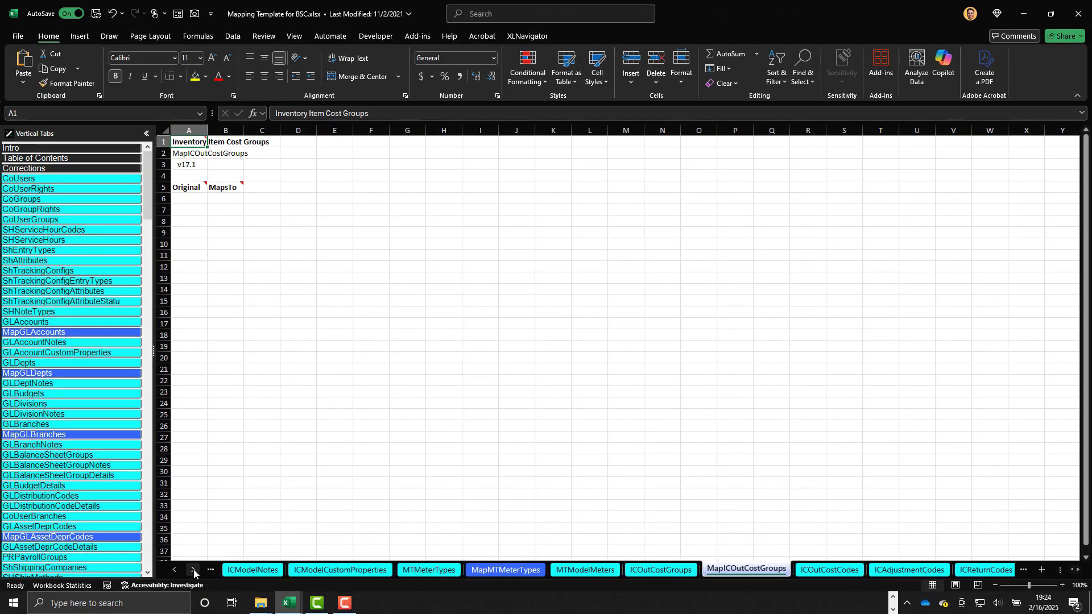
pyautogui.click(194, 569)
pyautogui.click(194, 569)
pyautogui.click(193, 569)
pyautogui.click(194, 569)
pyautogui.click(193, 569)
pyautogui.click(193, 569)
pyautogui.click(193, 569)
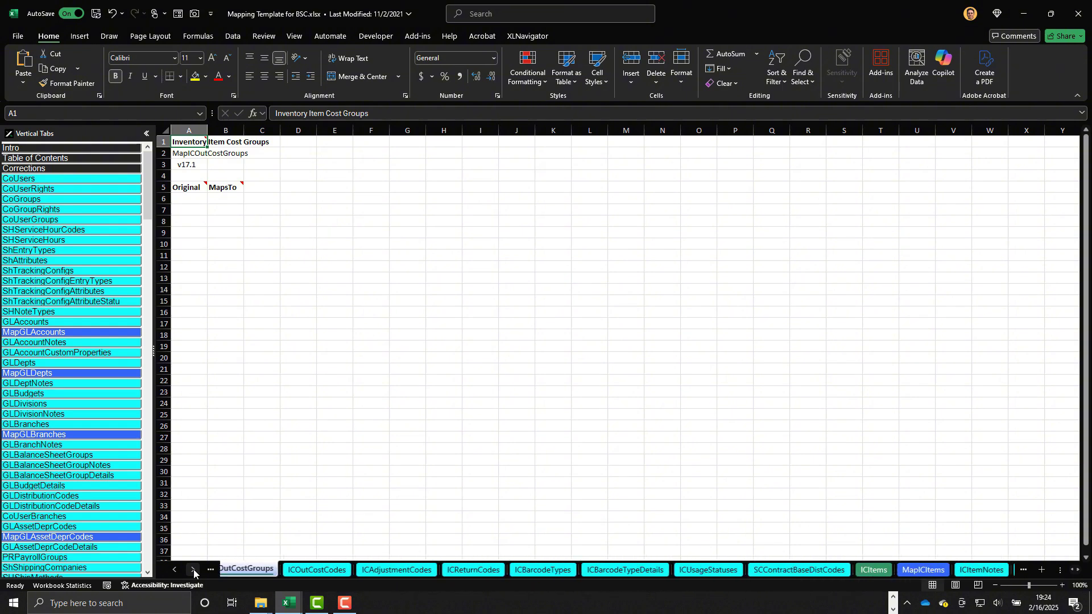
pyautogui.click(193, 569)
pyautogui.click(193, 569)
pyautogui.click(193, 569)
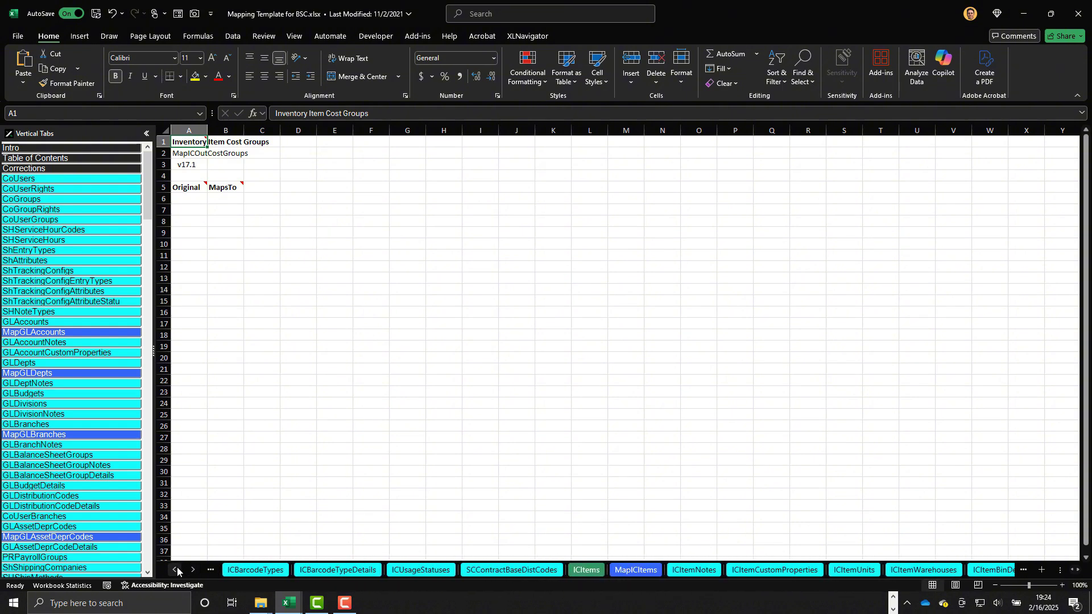
pyautogui.click(175, 569)
pyautogui.click(175, 570)
pyautogui.click(175, 570)
pyautogui.click(175, 569)
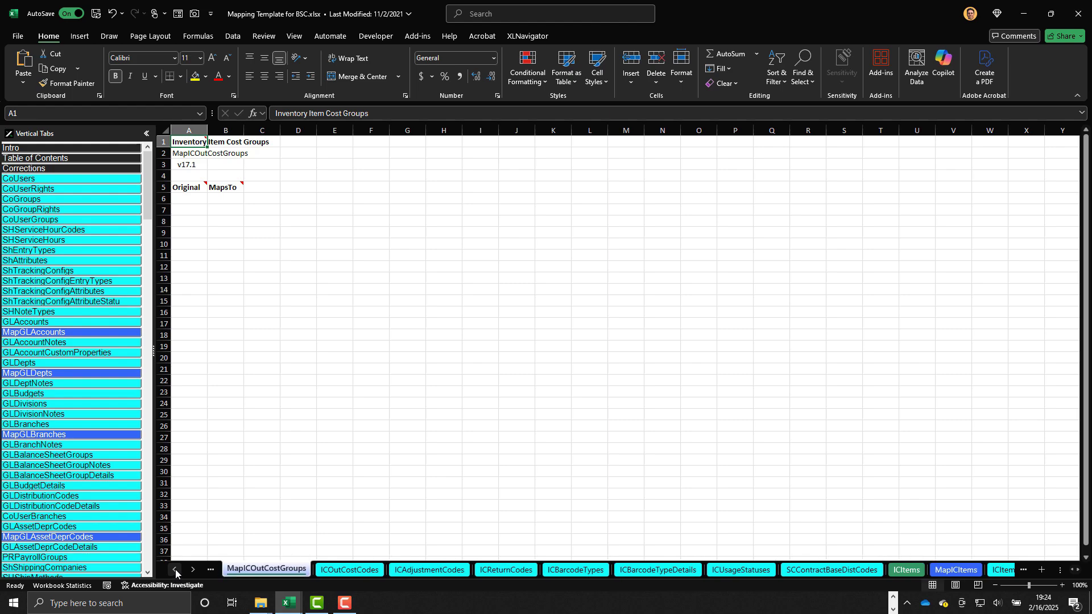
pyautogui.rightClick(251, 570)
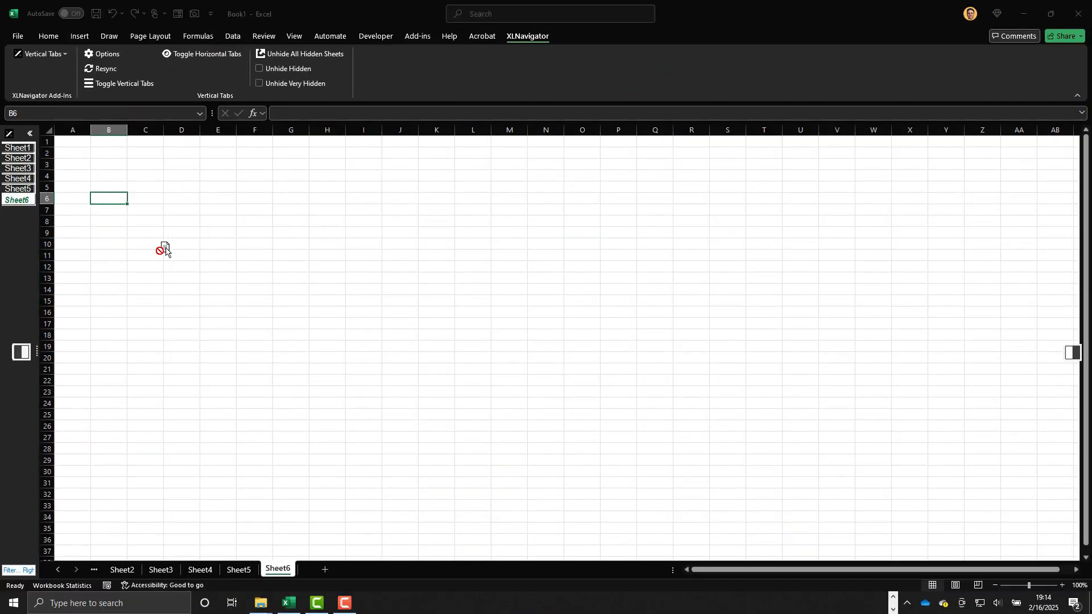
# - Dock the Vertical Tabs pane on the window's right side and back on the left, and collapse and re-expand it
pyautogui.moveTo(165, 249); pyautogui.dragTo(1074, 359)
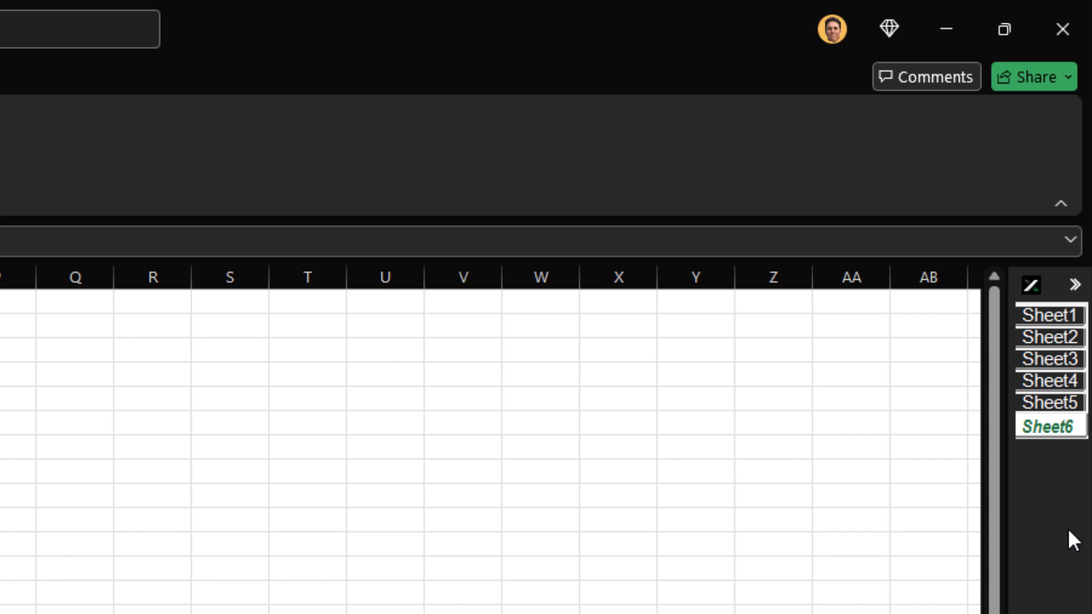
pyautogui.moveTo(1050, 281); pyautogui.dragTo(45, 521)
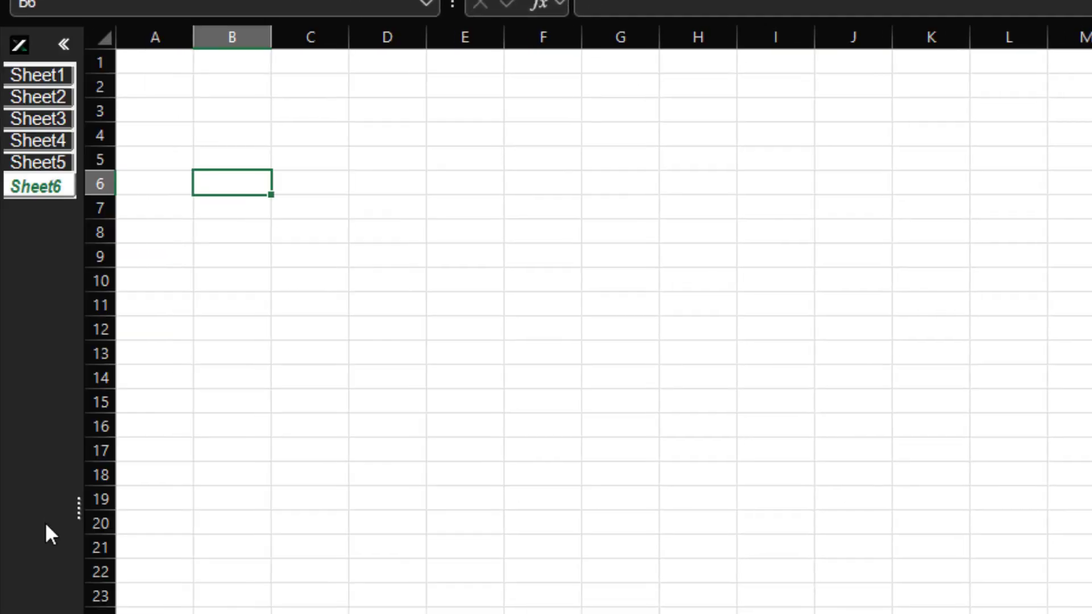
pyautogui.click(56, 40)
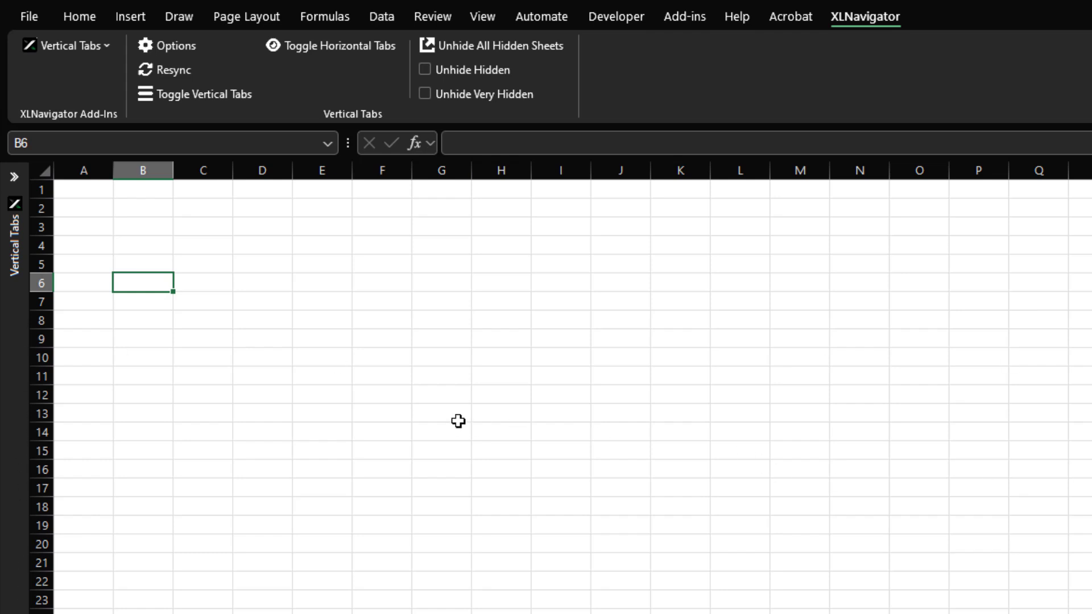
pyautogui.click(15, 177)
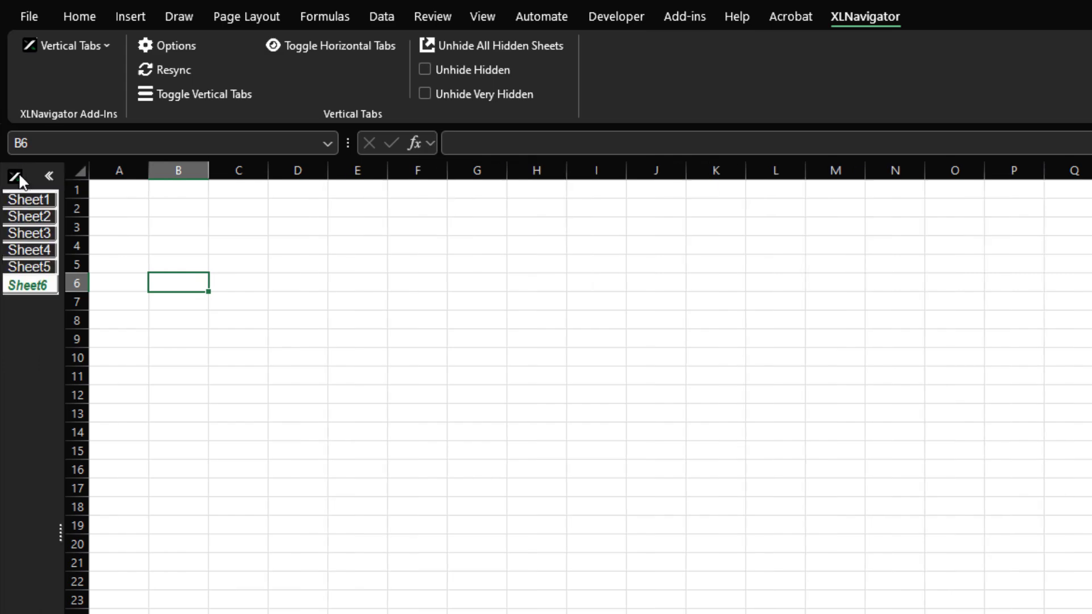
# - Hide both the vertical and the horizontal sheet tabs and show them again
pyautogui.click(166, 97)
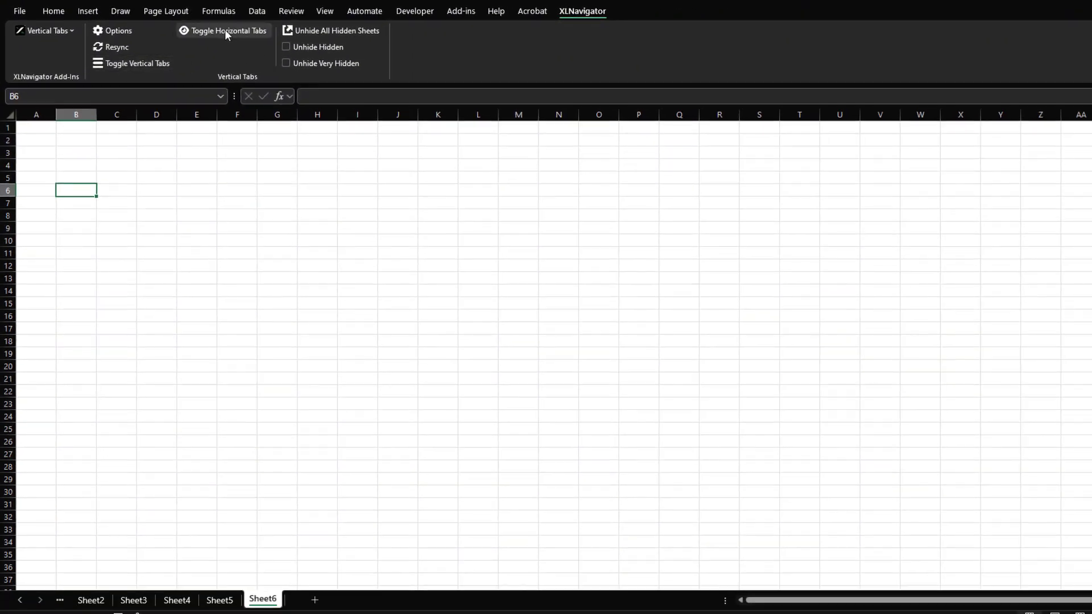
pyautogui.click(225, 35)
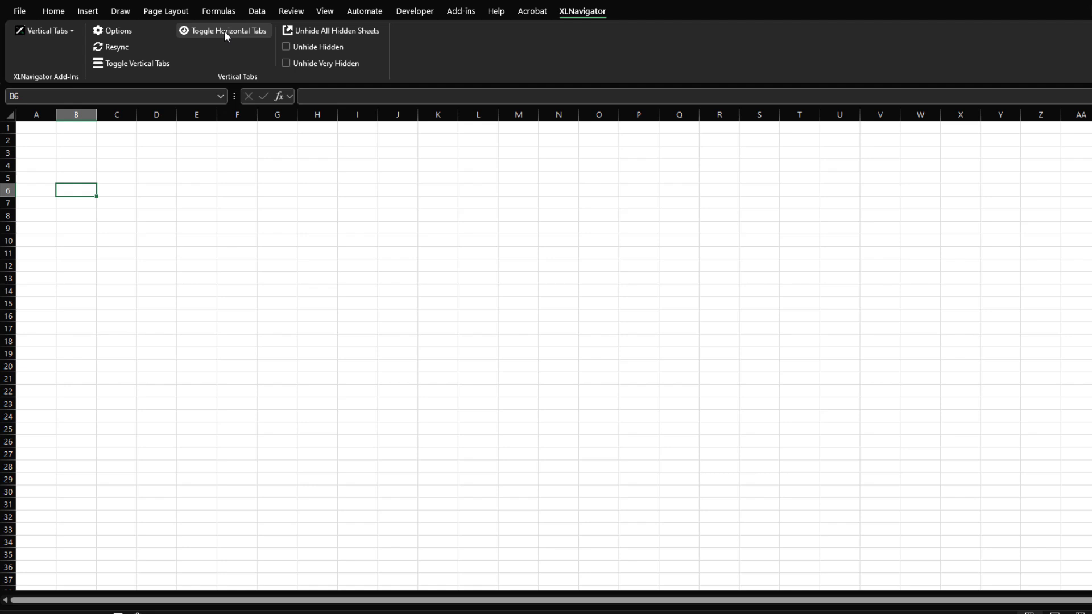
pyautogui.click(124, 65)
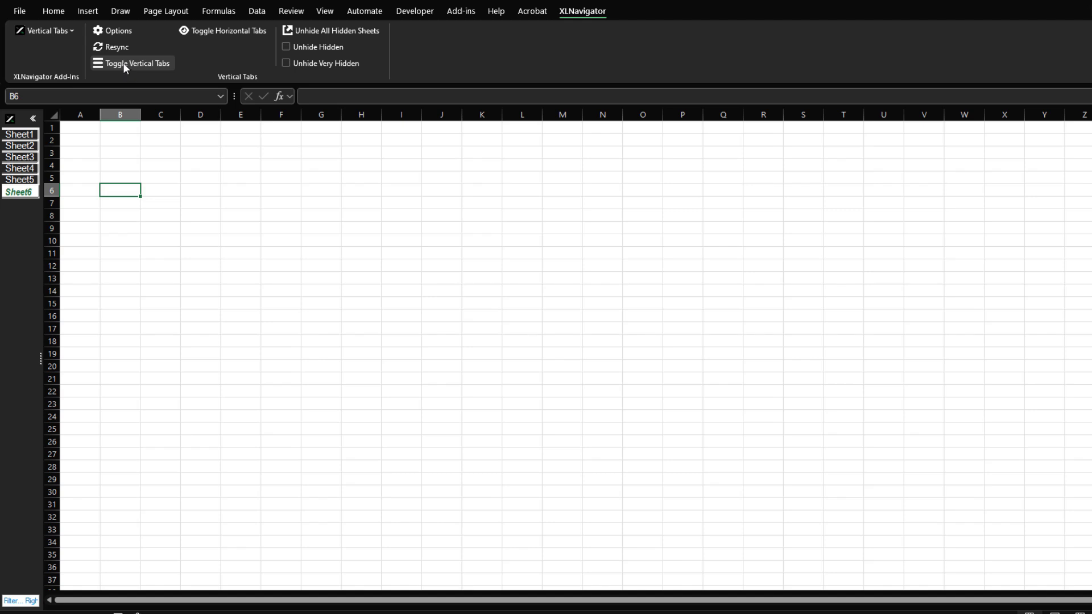
pyautogui.click(208, 31)
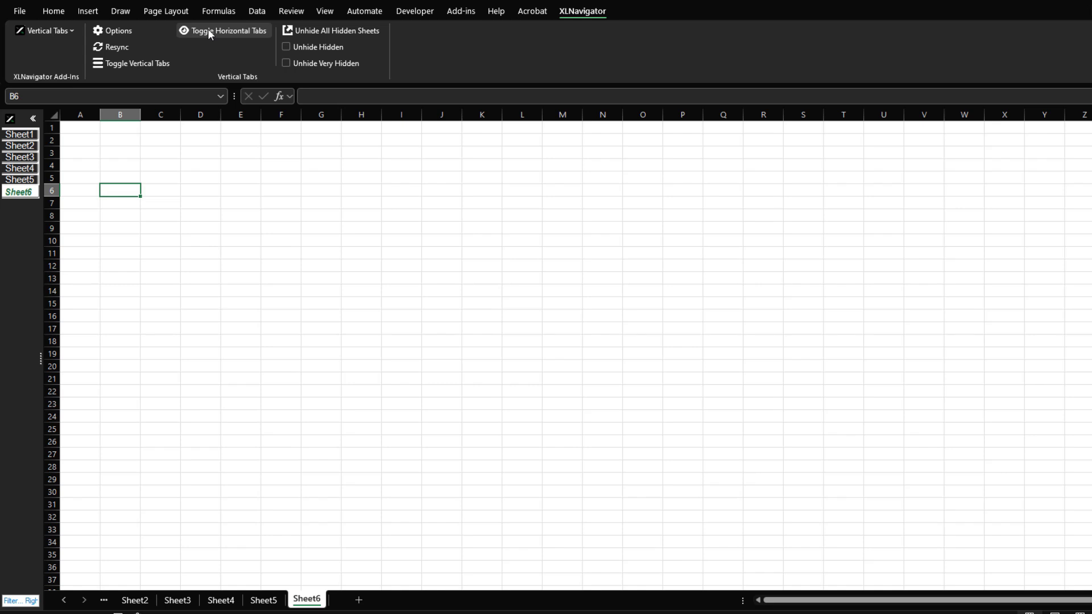
# - Set the tab color of Sheet6 to the standard red
pyautogui.rightClick(311, 604)
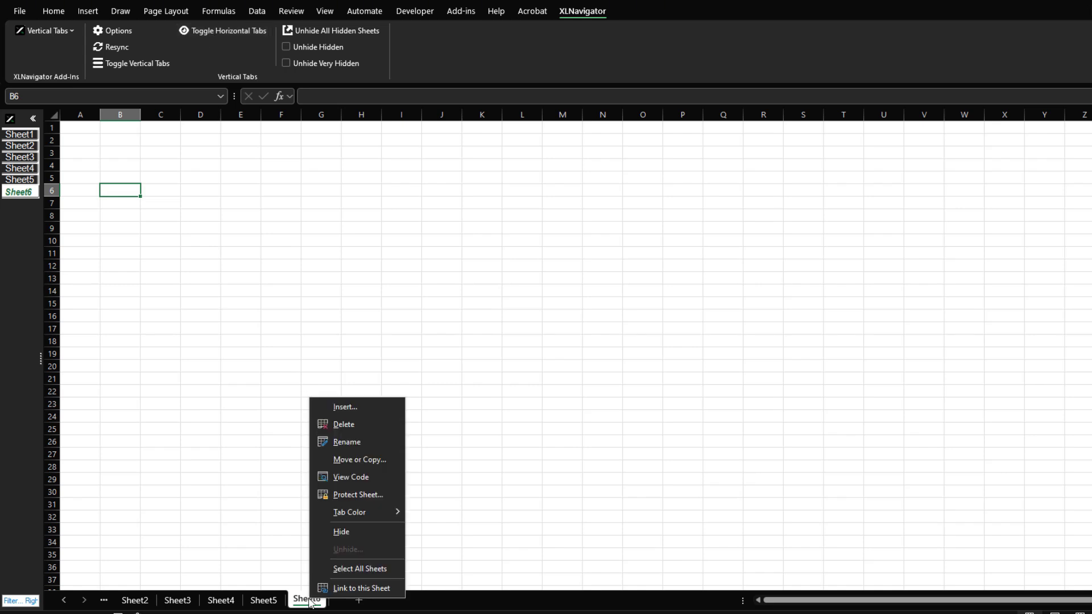
pyautogui.moveTo(372, 514)
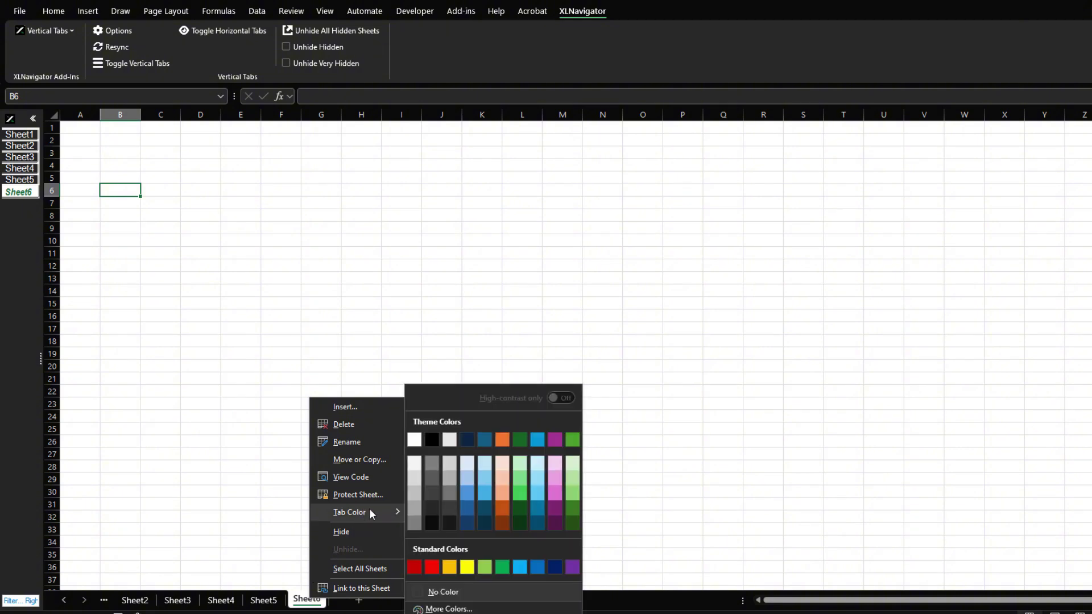
pyautogui.click(432, 567)
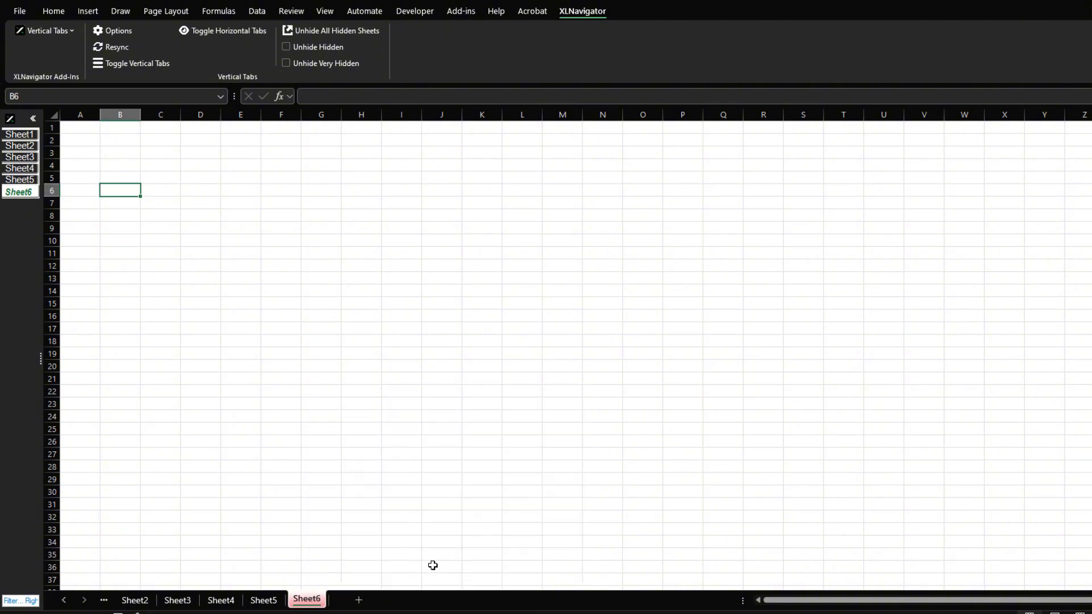
# - Hide Sheet5 from the workbook
pyautogui.click(265, 601)
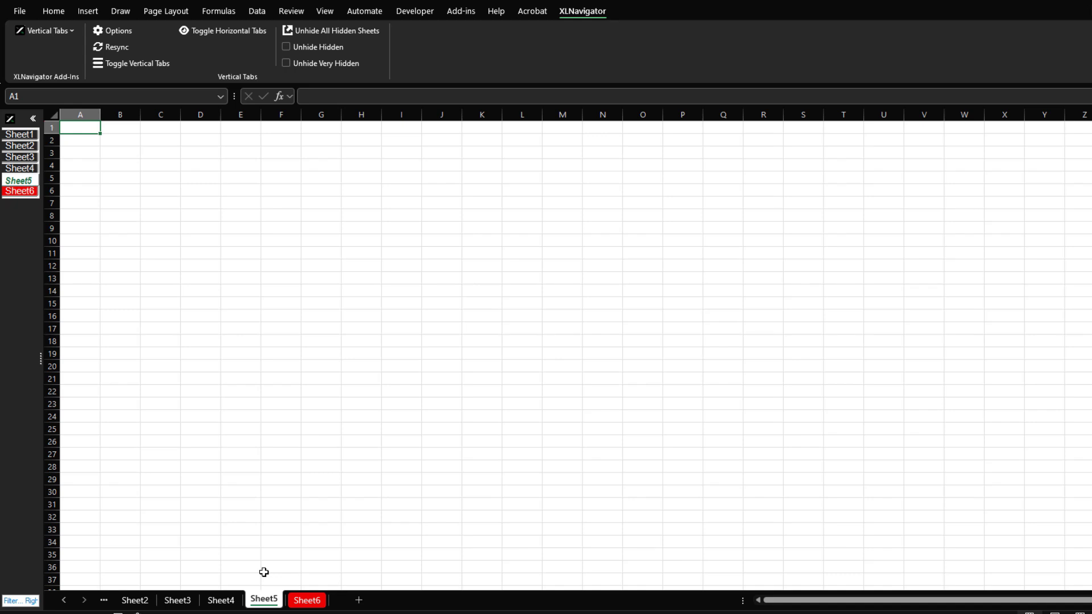
pyautogui.rightClick(265, 602)
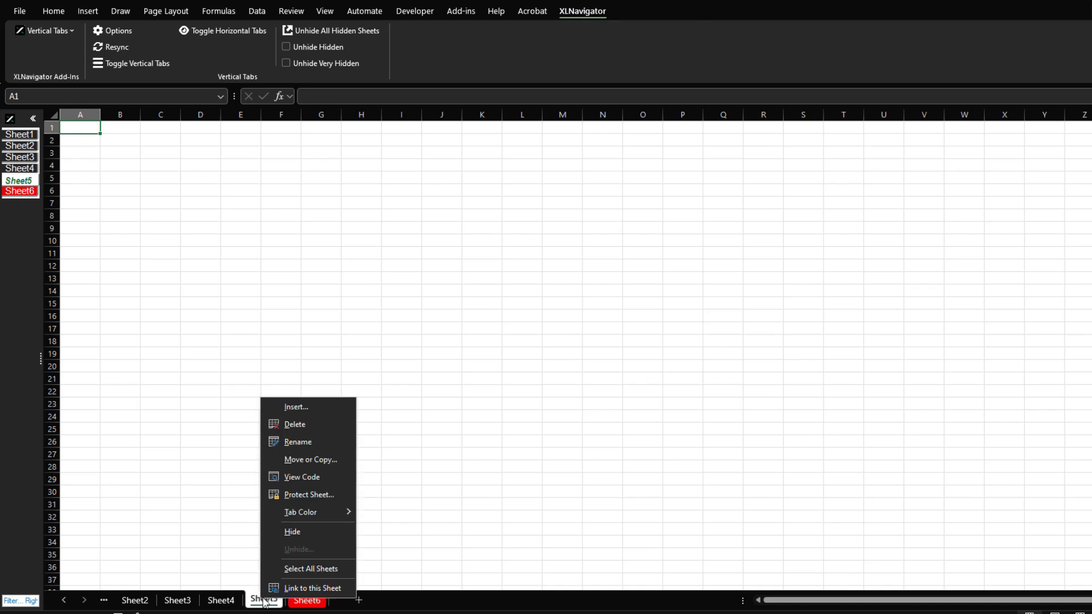
pyautogui.click(294, 534)
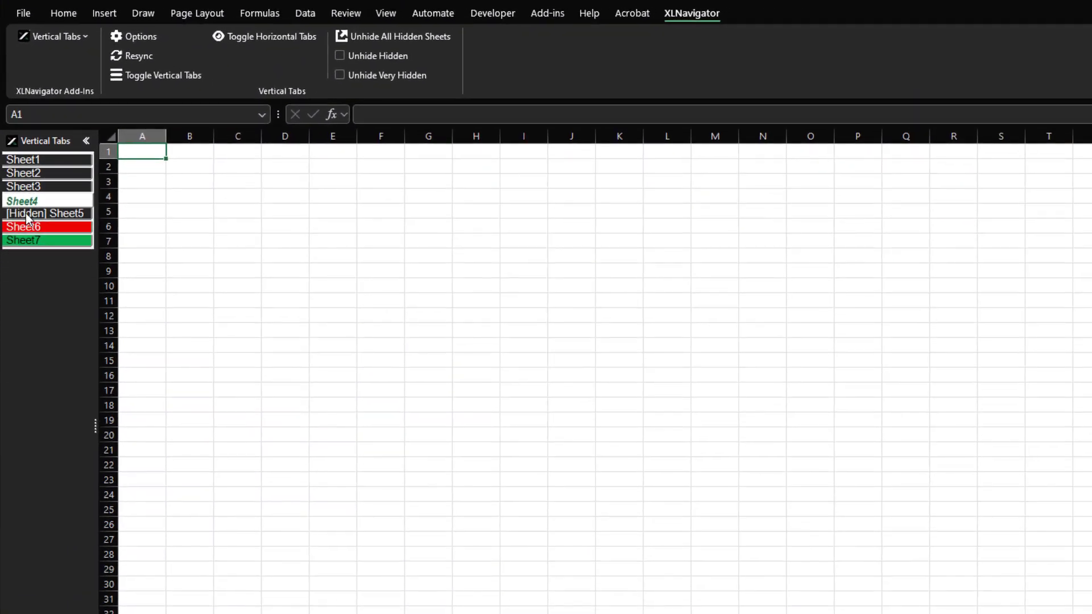
# - Unhide and open the hidden Sheet5 from the vertical tabs with the Unhide Hidden option enabled
pyautogui.click(47, 396)
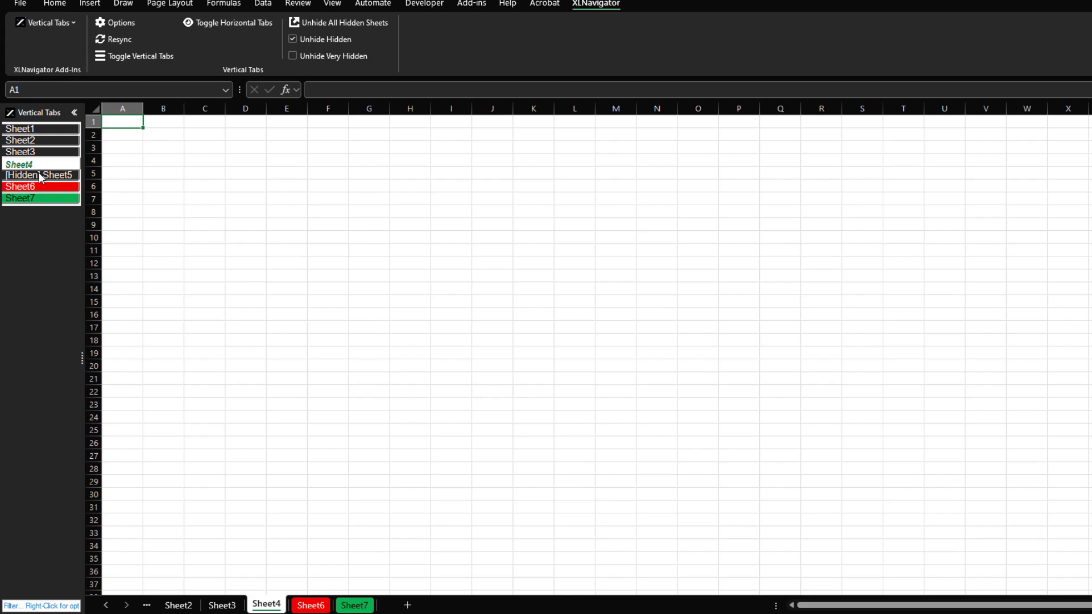
pyautogui.click(40, 176)
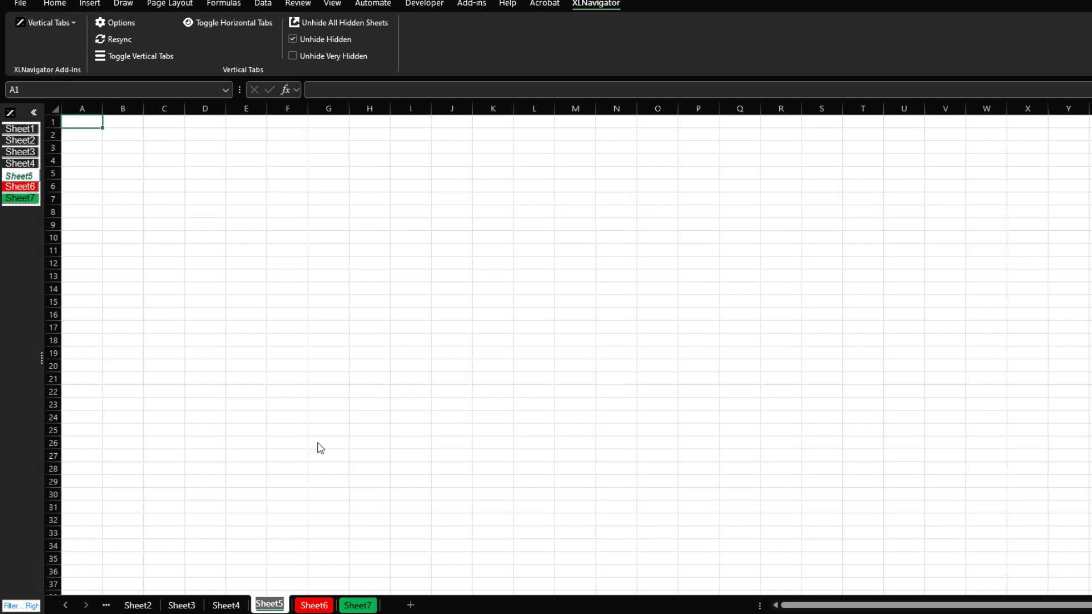
# - Rename Sheet5 to "Longest sheet name" and narrow the Vertical Tabs pane
pyautogui.write('Longest sheet name')
pyautogui.press('Return')
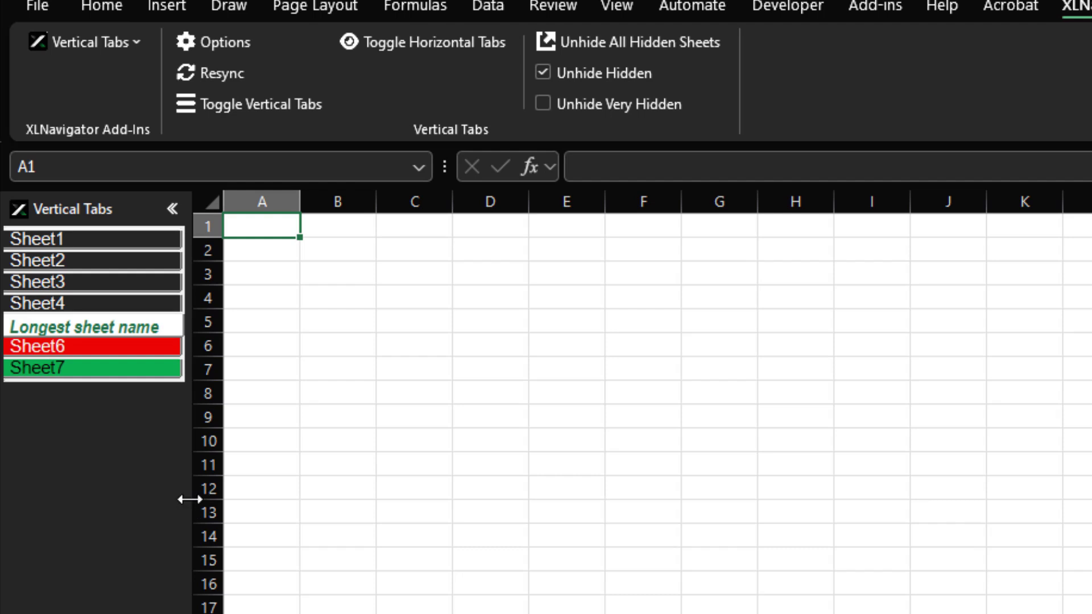
pyautogui.moveTo(189, 499); pyautogui.dragTo(79, 505)
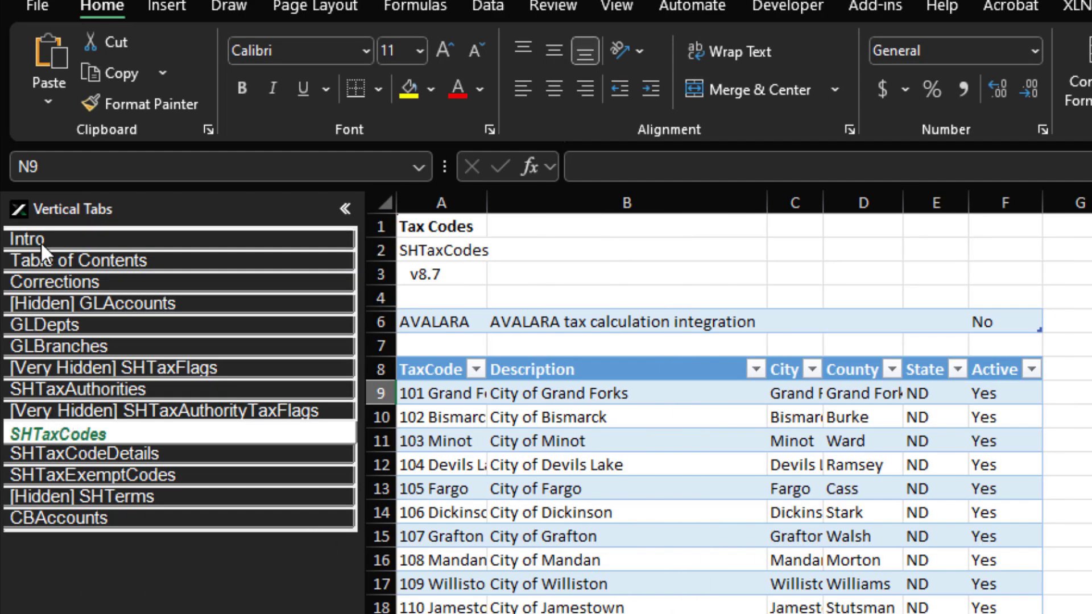
# - Open the hidden GLAccounts sheet from the vertical tabs and turn off the Unhide Hidden option
pyautogui.click(44, 302)
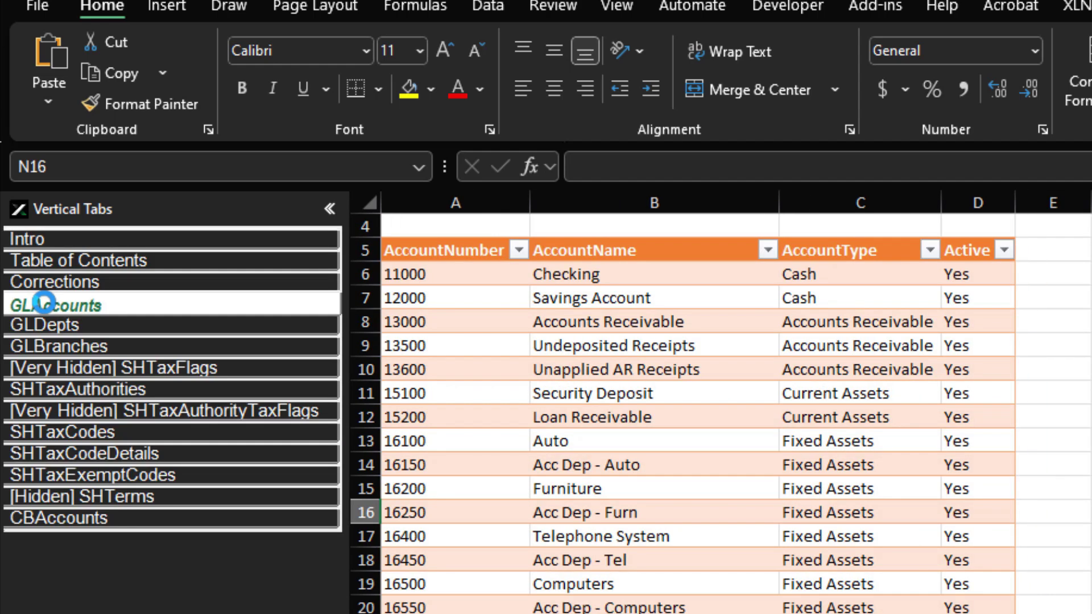
pyautogui.click(1077, 6)
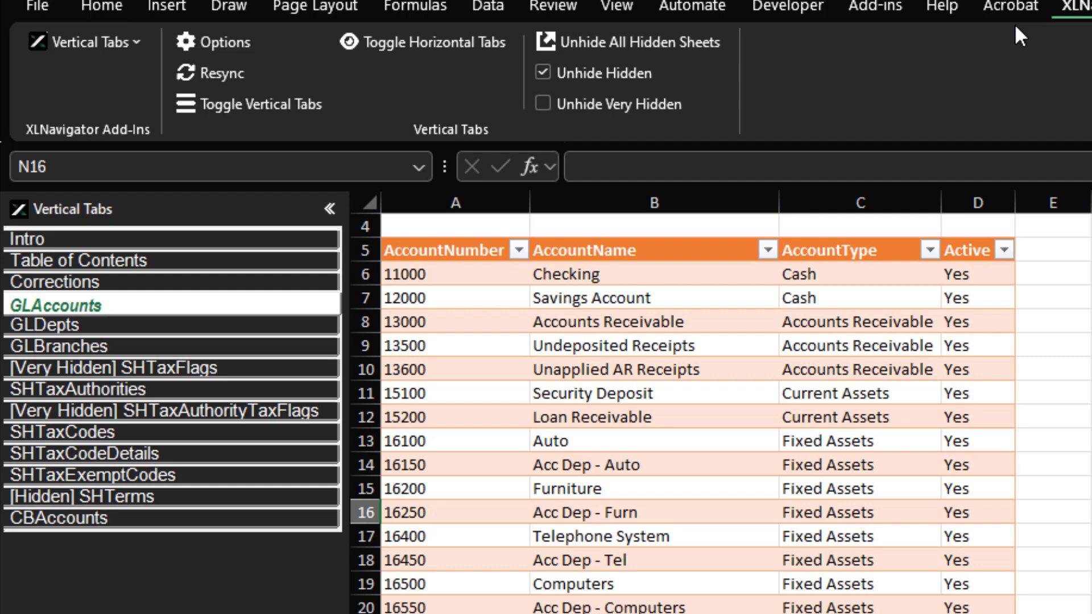
pyautogui.click(560, 77)
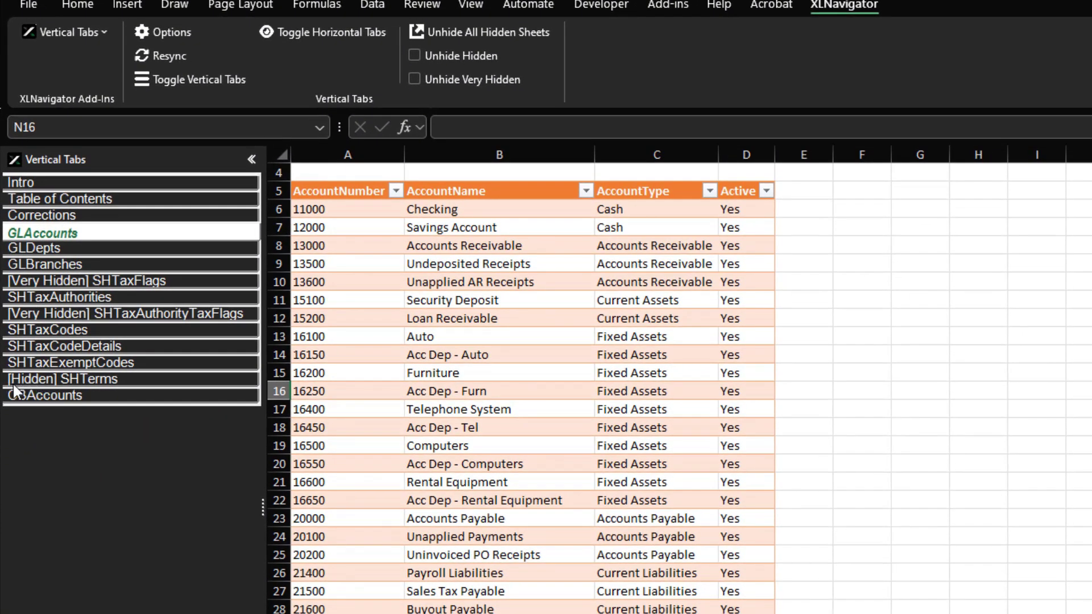
# - Try to open the hidden SHTerms sheet from the vertical tabs
pyautogui.click(53, 384)
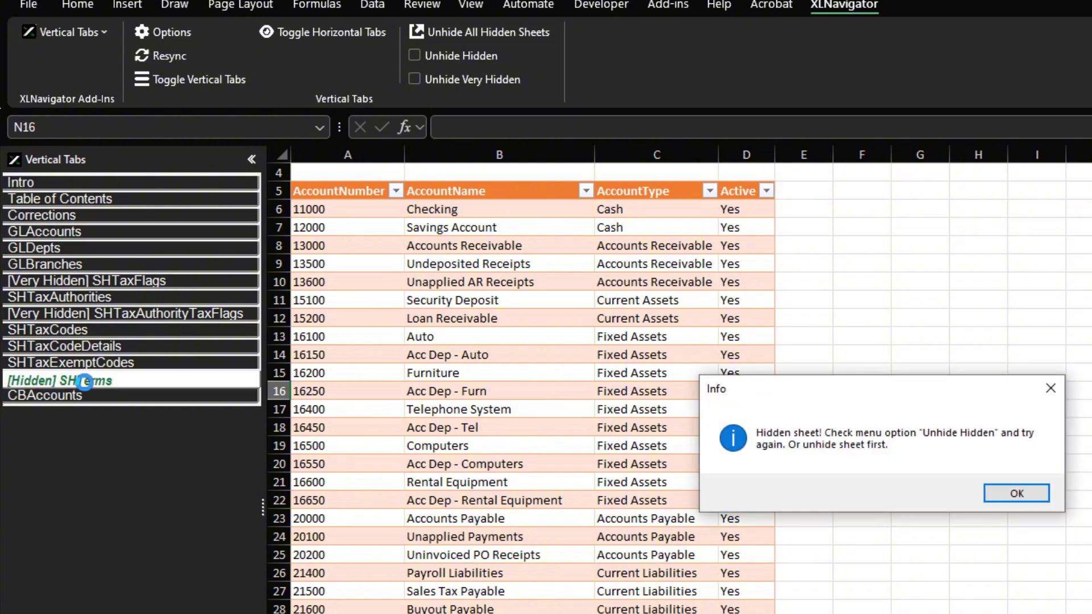
pyautogui.click(1006, 480)
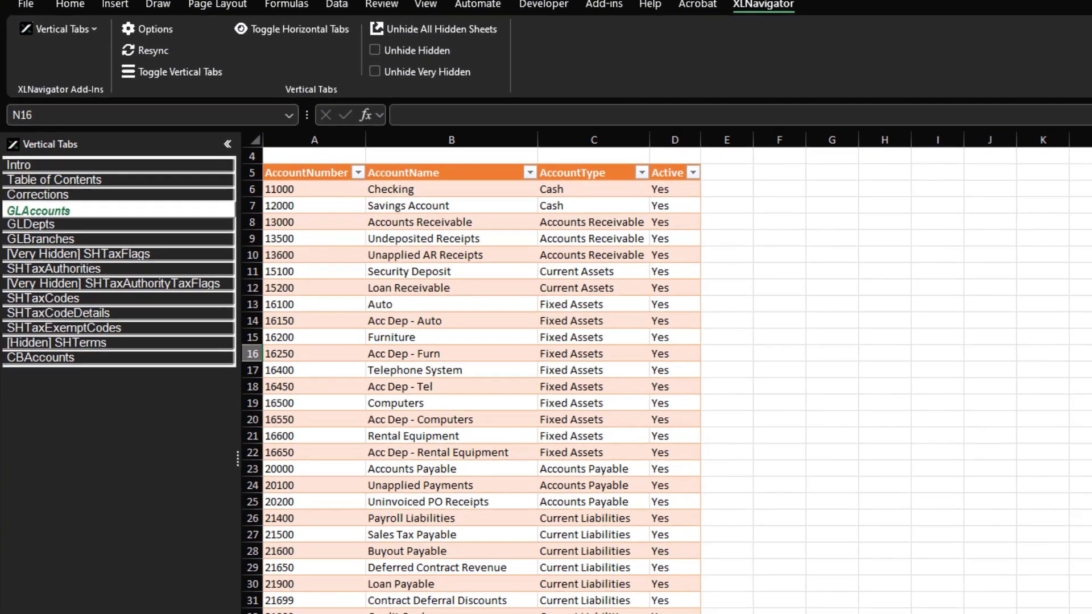
# - Switch to the VBA editor to examine the SHTaxFlags sheet's Visible property and return to the workbook
pyautogui.hotkey('alt', 'F11')
pyautogui.moveTo(1057, 76); pyautogui.dragTo(805, 101)
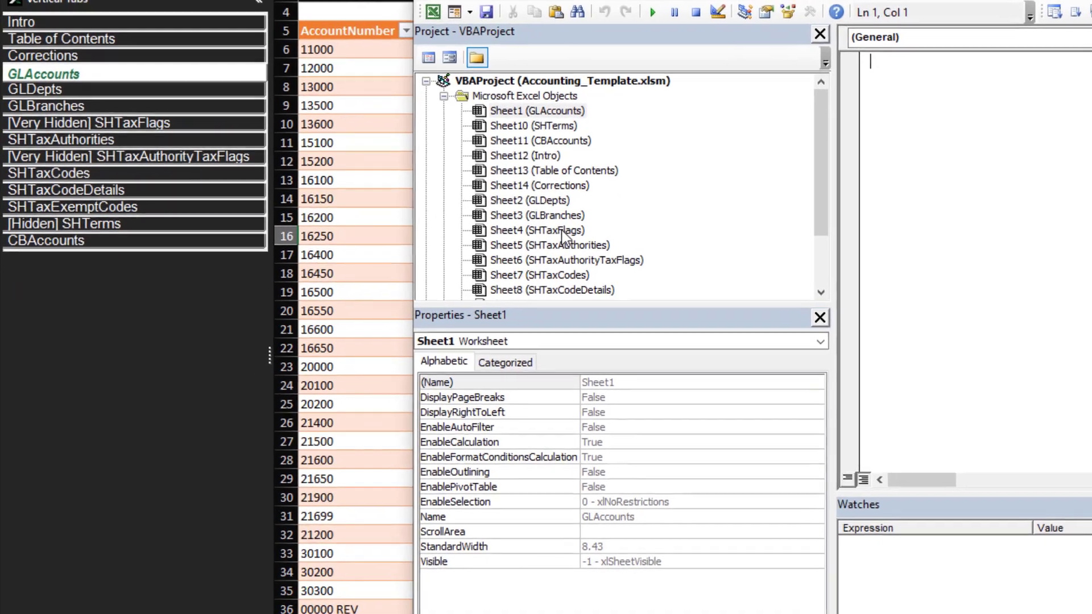
pyautogui.click(443, 313)
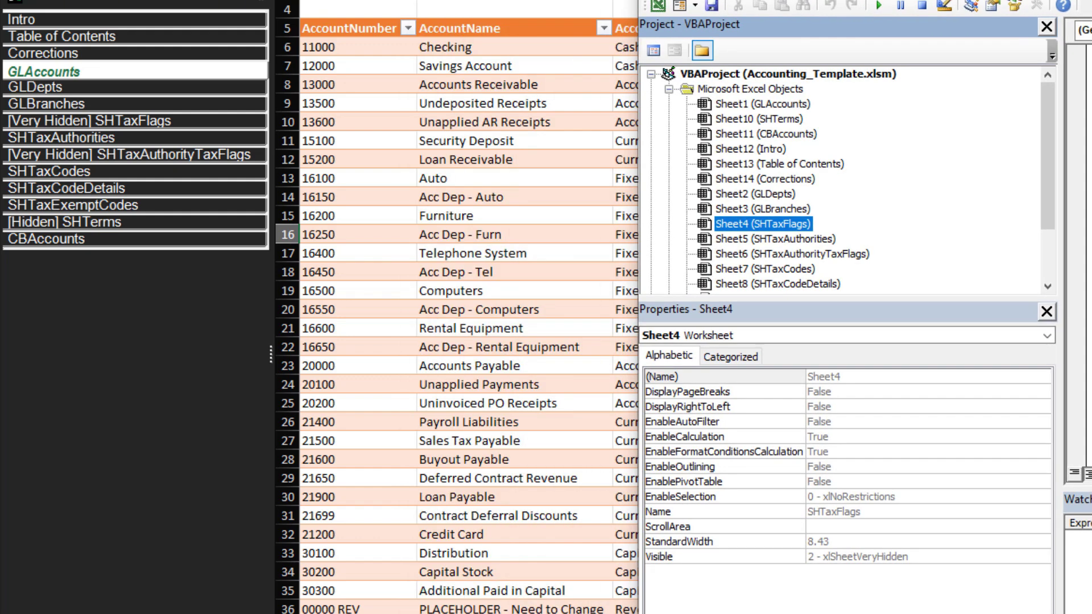
pyautogui.hotkey('alt', 'F11')
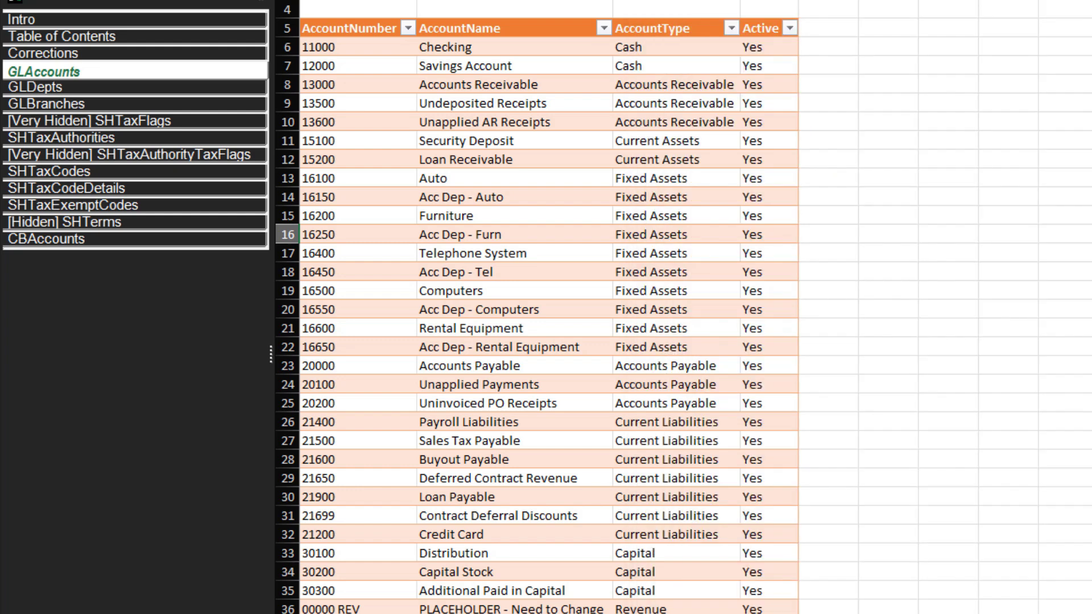
# - Open the very hidden SHTaxAuthorityTaxFlags sheet from the vertical tabs and filter the sheet list by "de"
pyautogui.click(56, 150)
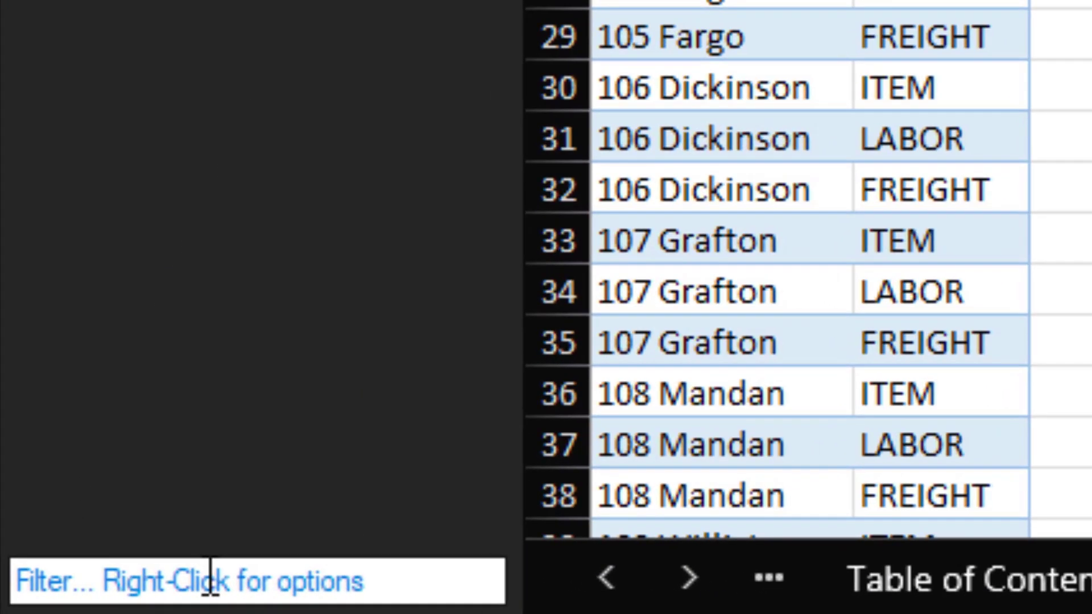
pyautogui.click(211, 580)
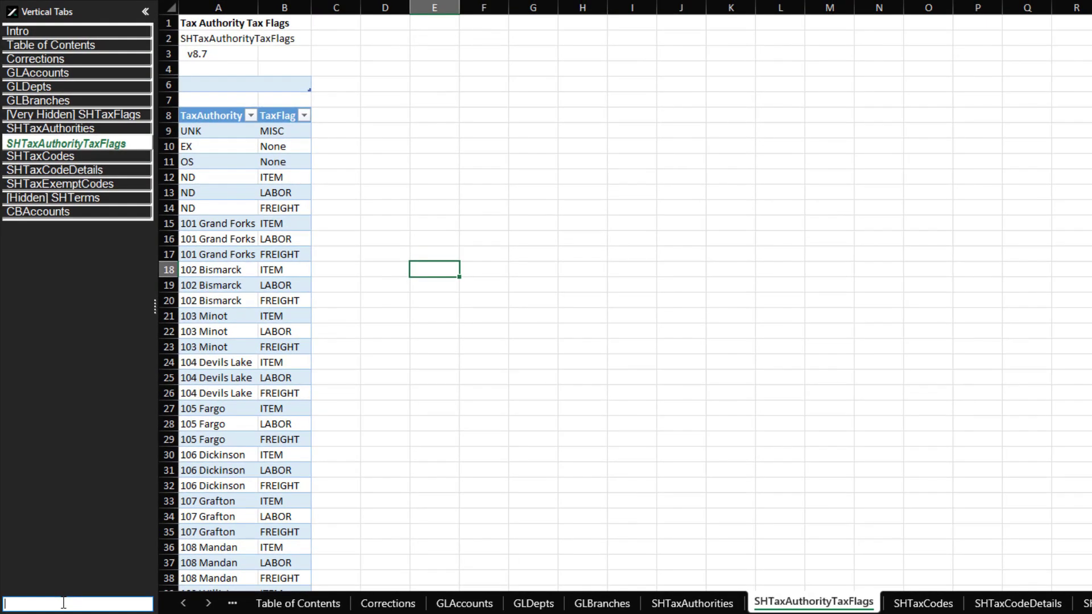
pyautogui.write('de')
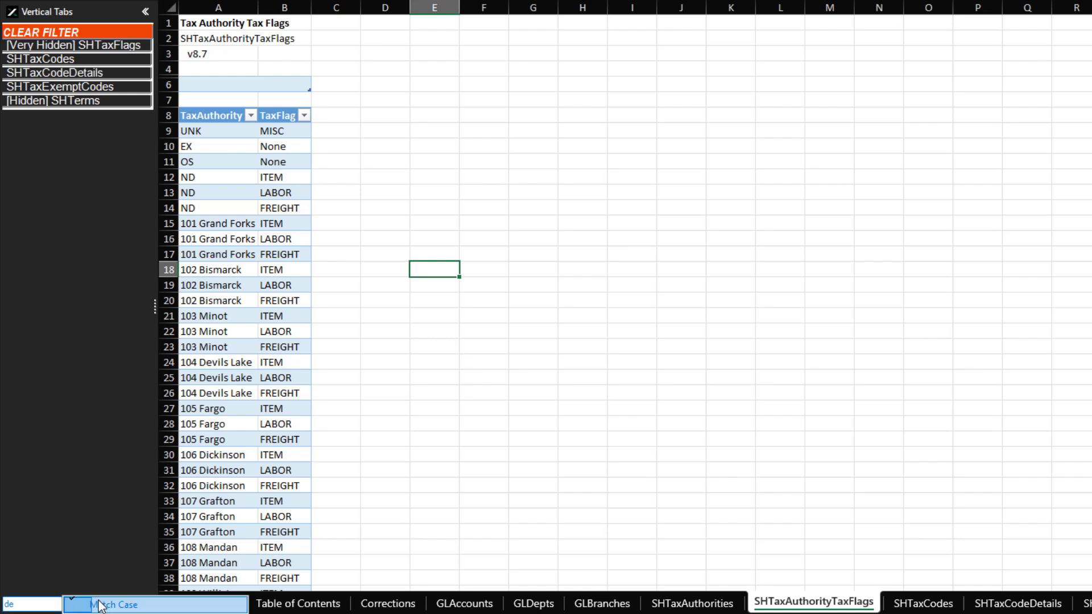
# - Turn off Match Case for the sheet filter and filter the sheet list by "dep"
pyautogui.click(100, 606)
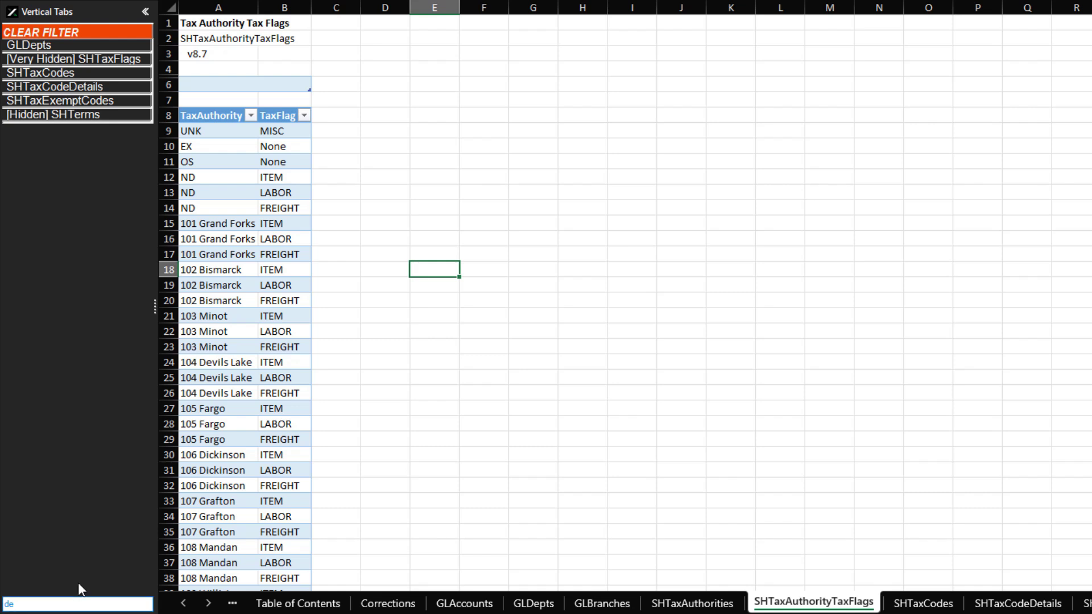
pyautogui.write('p')
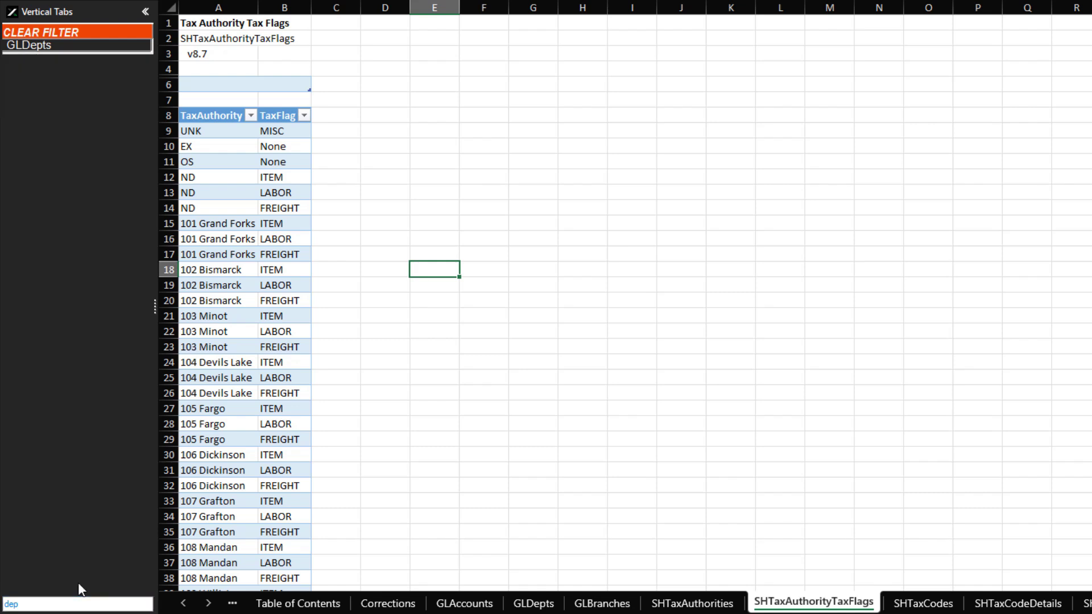
# - Filter the sheet list by "De" and clear the filter
pyautogui.press('BackSpace')
pyautogui.press('BackSpace')
pyautogui.press('BackSpace')
pyautogui.write('De')
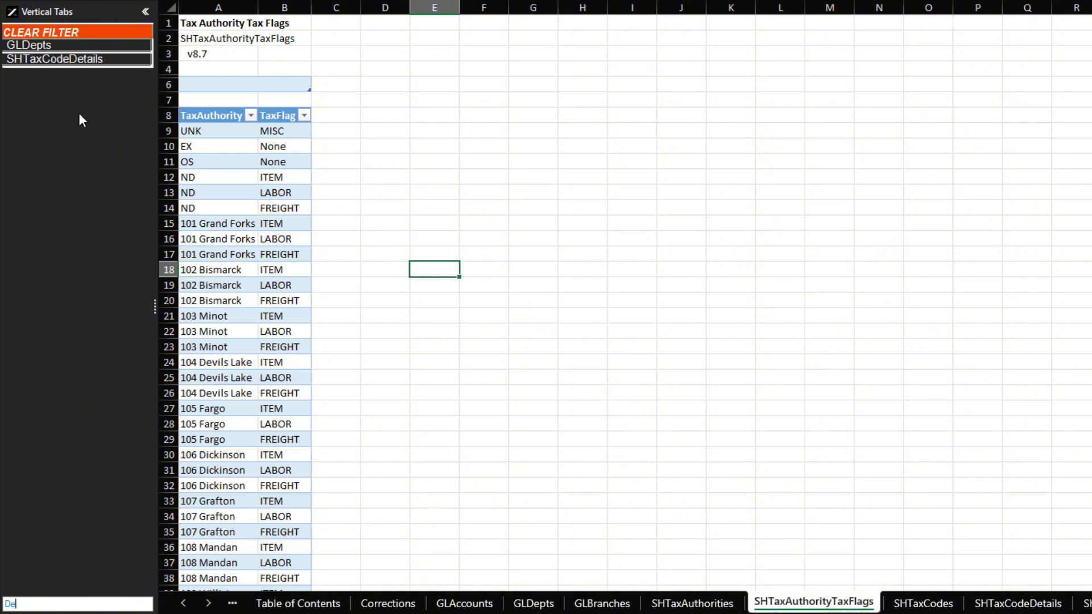
pyautogui.click(62, 32)
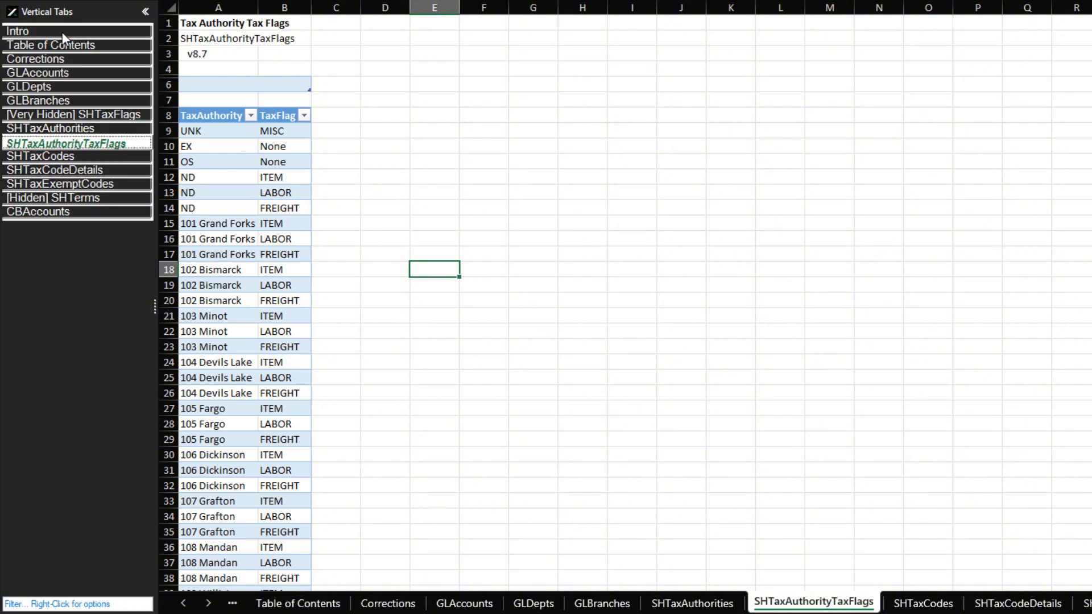
# - Filter the sheet list by "ex" and clear the filter
pyautogui.click(47, 603)
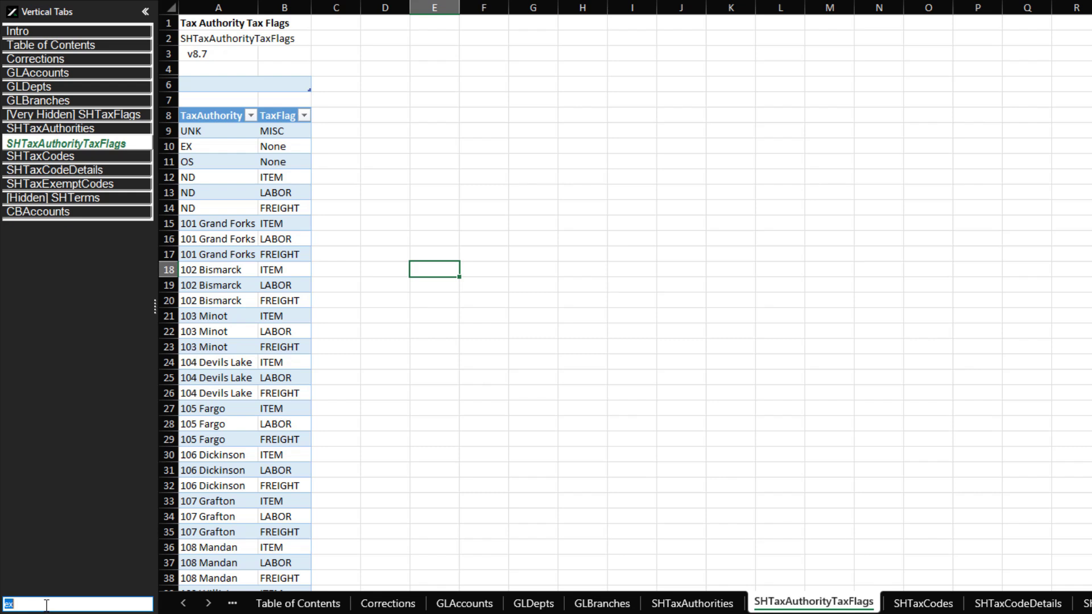
pyautogui.write('ex')
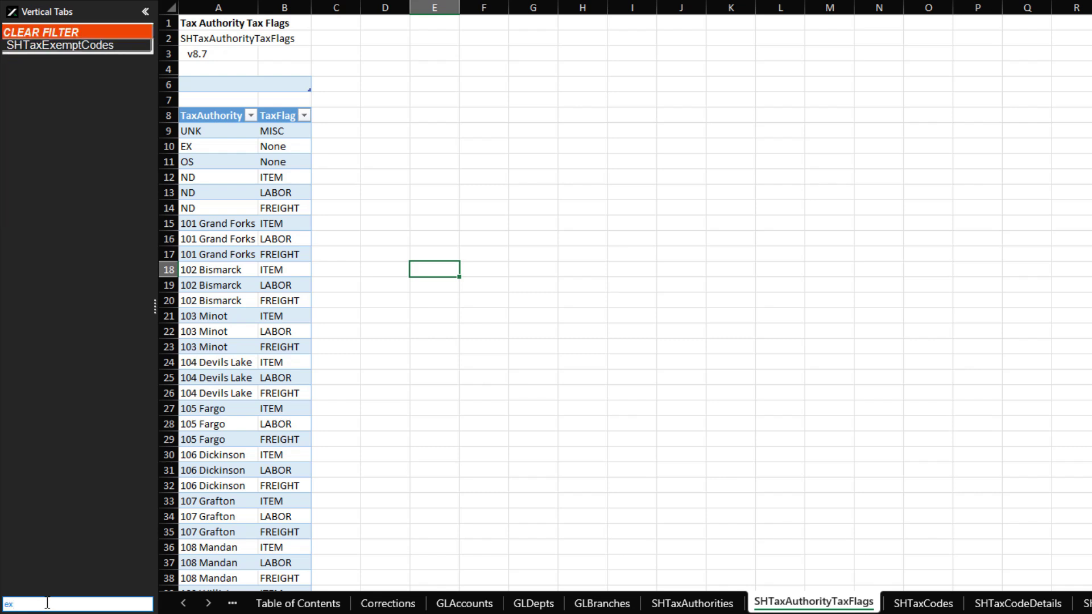
pyautogui.click(57, 32)
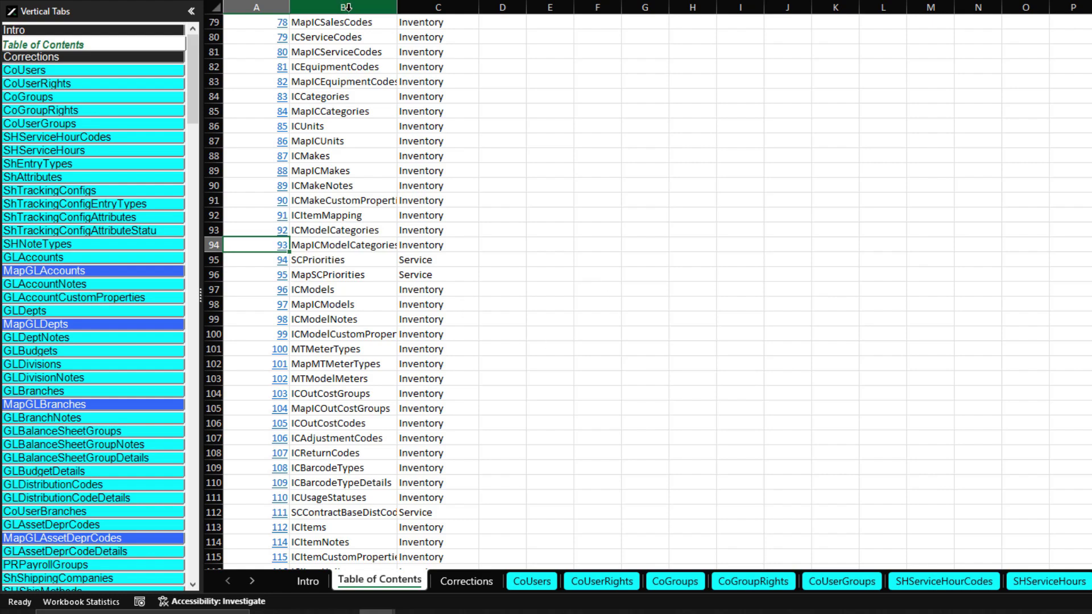
# - Open the MapICOutCostGroups sheet and look through the horizontal sheet tabs before and after it
pyautogui.click(348, 8)
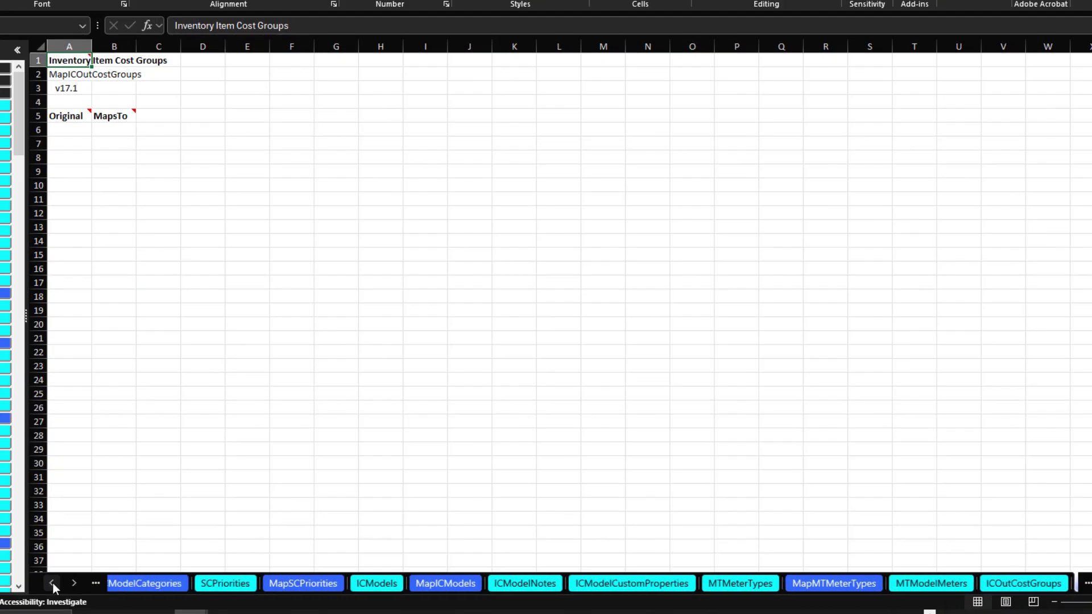
pyautogui.click(51, 582)
pyautogui.click(52, 583)
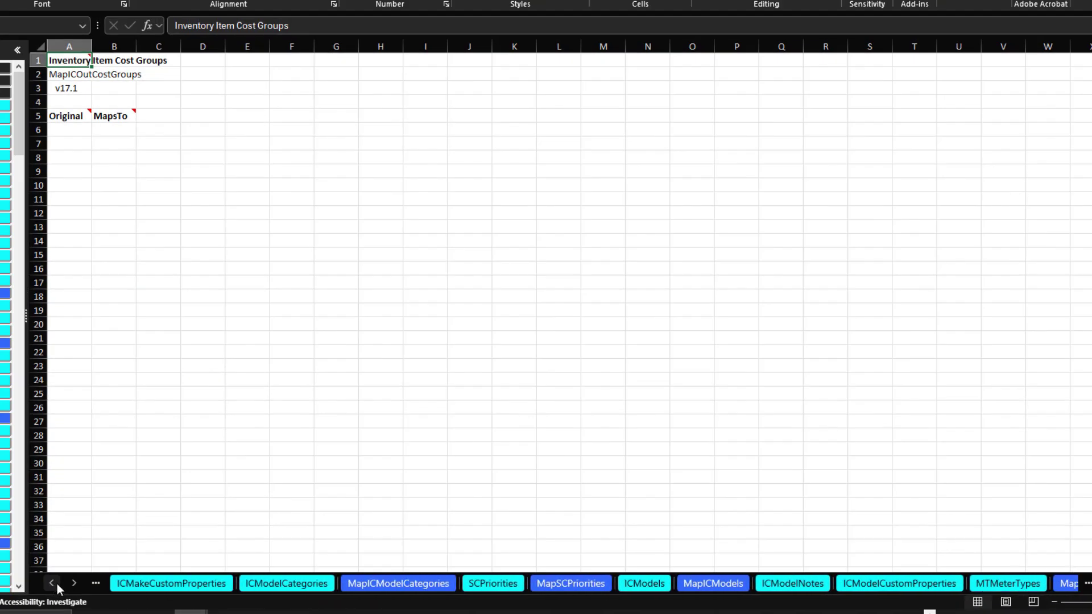
pyautogui.click(74, 583)
pyautogui.click(75, 582)
pyautogui.click(75, 582)
pyautogui.click(76, 582)
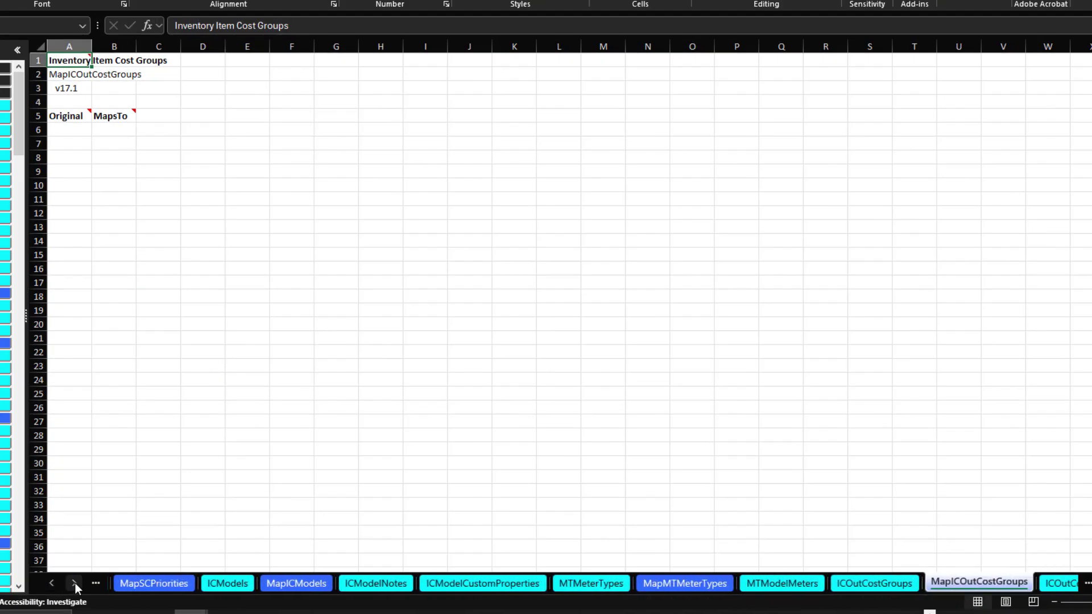
pyautogui.click(75, 583)
pyautogui.click(75, 583)
pyautogui.click(75, 583)
pyautogui.click(76, 582)
pyautogui.click(77, 583)
pyautogui.click(76, 583)
pyautogui.click(77, 582)
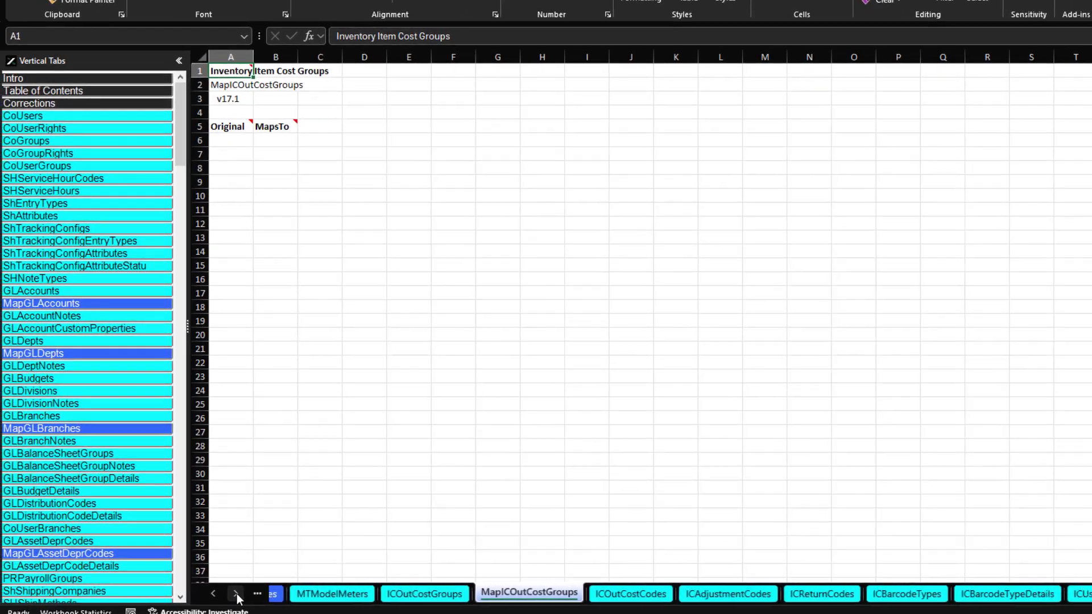
pyautogui.click(76, 582)
pyautogui.click(77, 583)
pyautogui.click(237, 594)
pyautogui.click(237, 594)
pyautogui.click(237, 594)
pyautogui.click(237, 594)
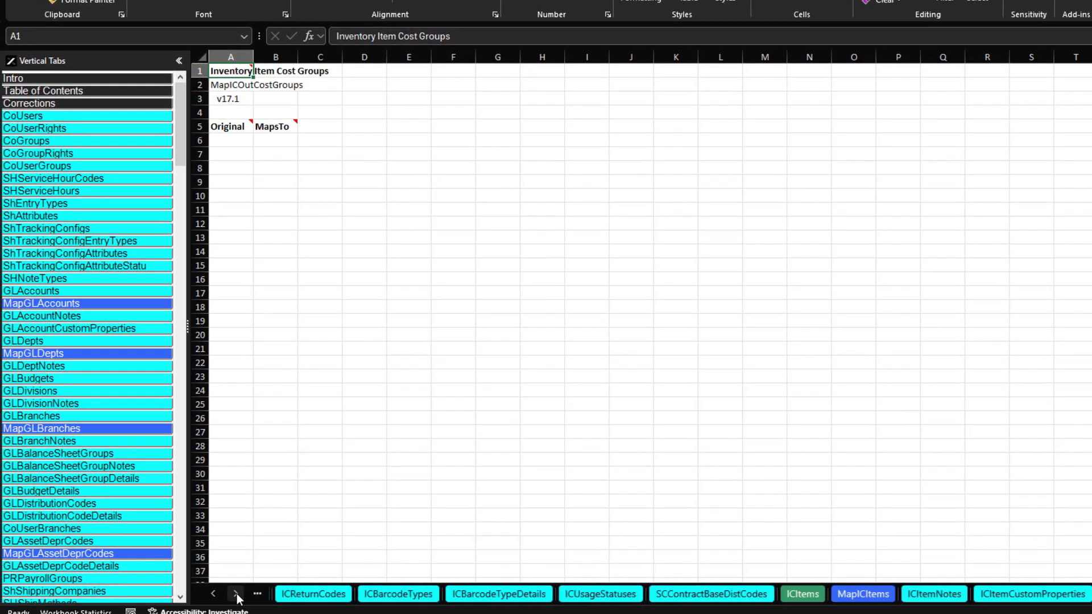
pyautogui.click(237, 594)
# - Open Table of Contents, SCHReportLabors, SCQualificationCodeModelDetail, SCRateSchedules and SCContractDetails in turn from the vertical tabs
pyautogui.click(43, 91)
pyautogui.moveTo(180, 105); pyautogui.dragTo(174, 543)
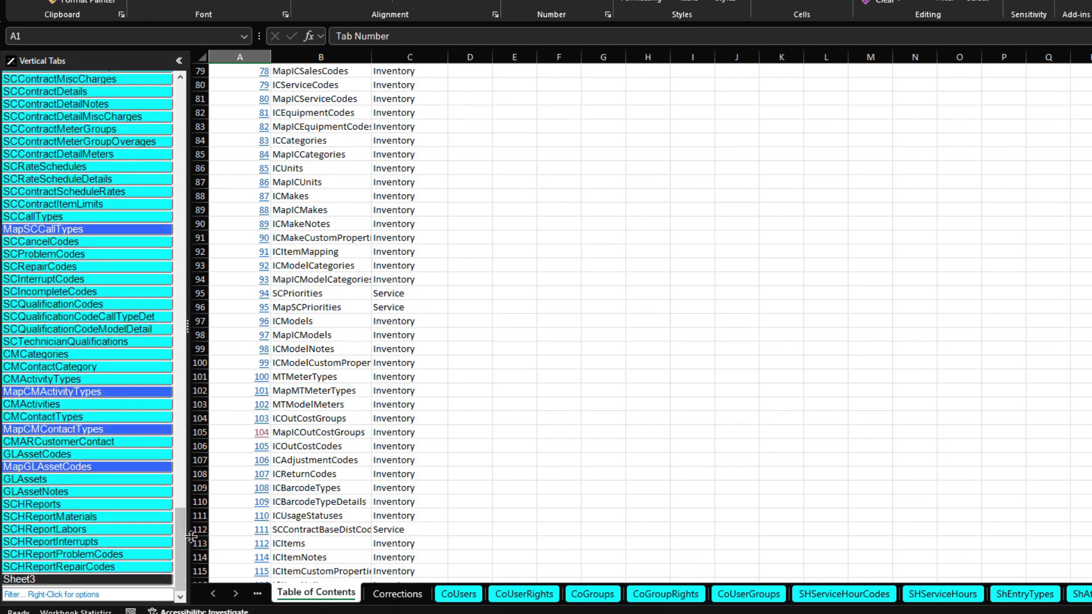
pyautogui.click(120, 531)
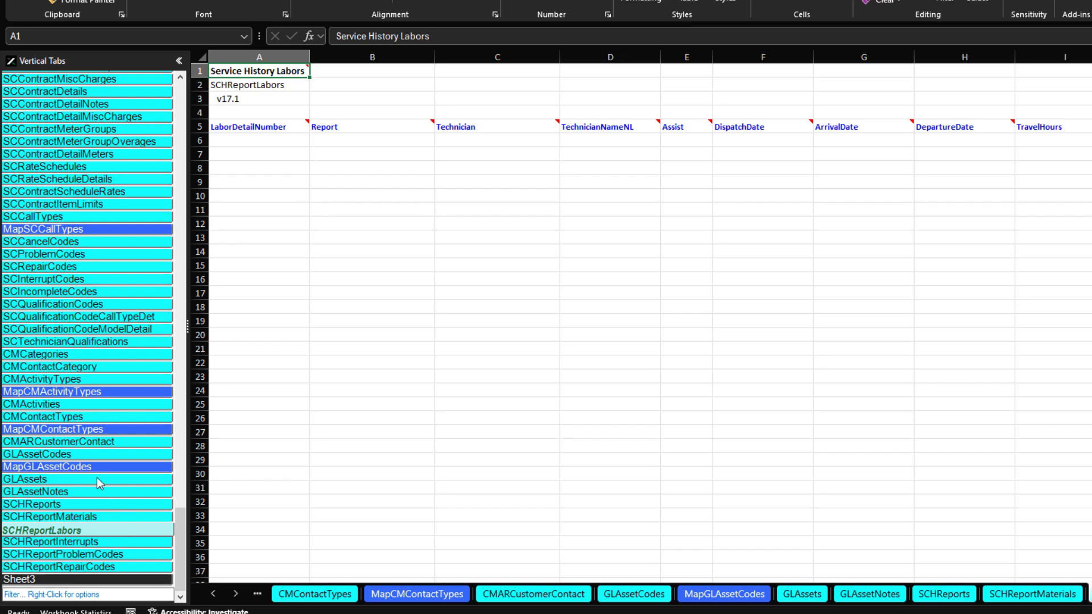
pyautogui.click(94, 331)
pyautogui.click(95, 167)
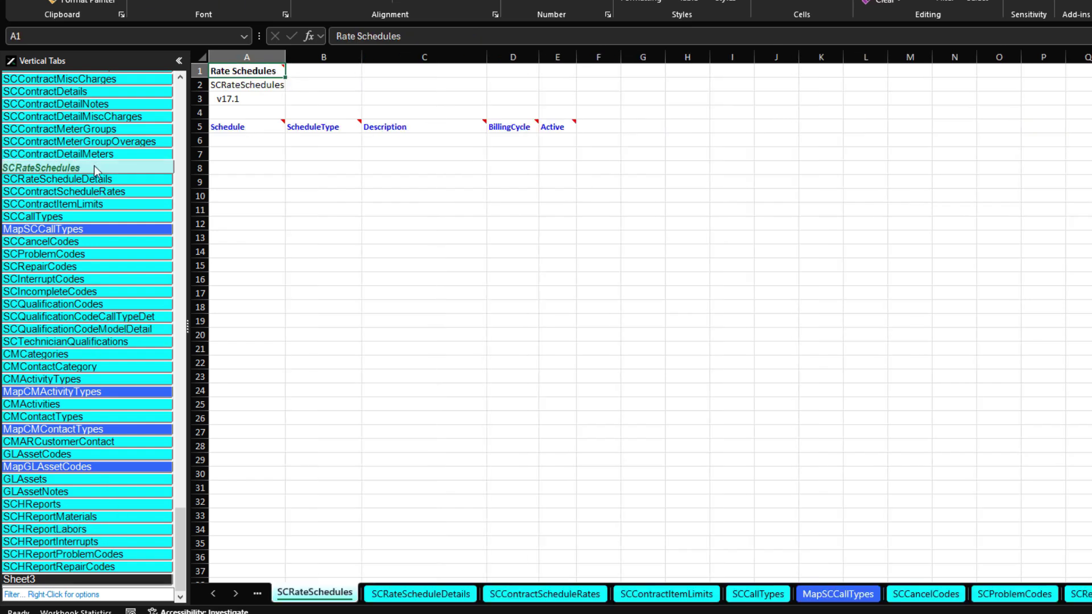
pyautogui.click(96, 93)
# - Filter the sheet list by "code" and look through the filtered sheets
pyautogui.click(63, 595)
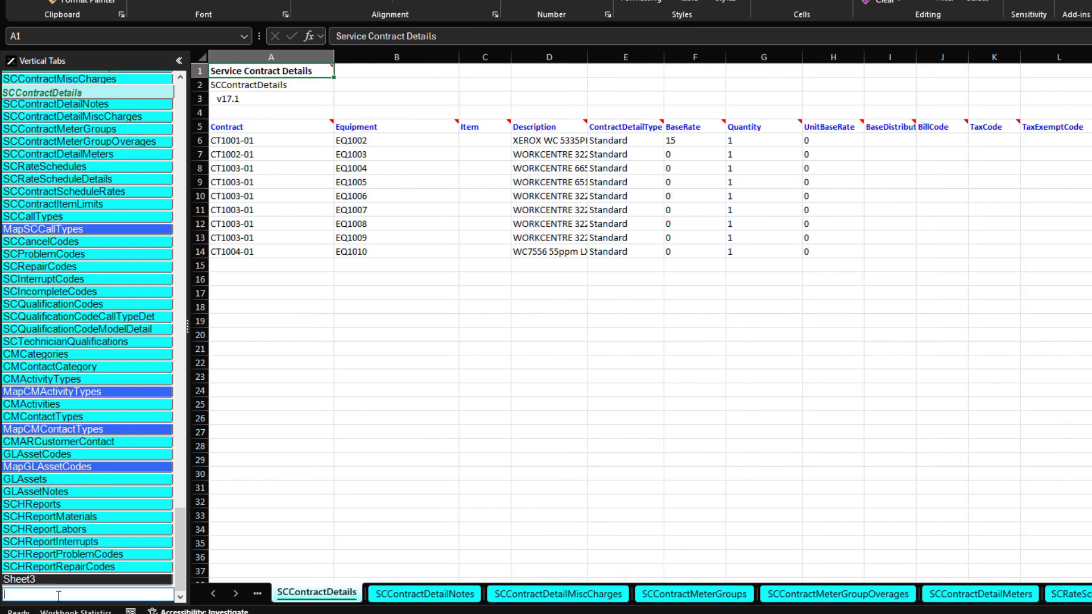
pyautogui.write('code')
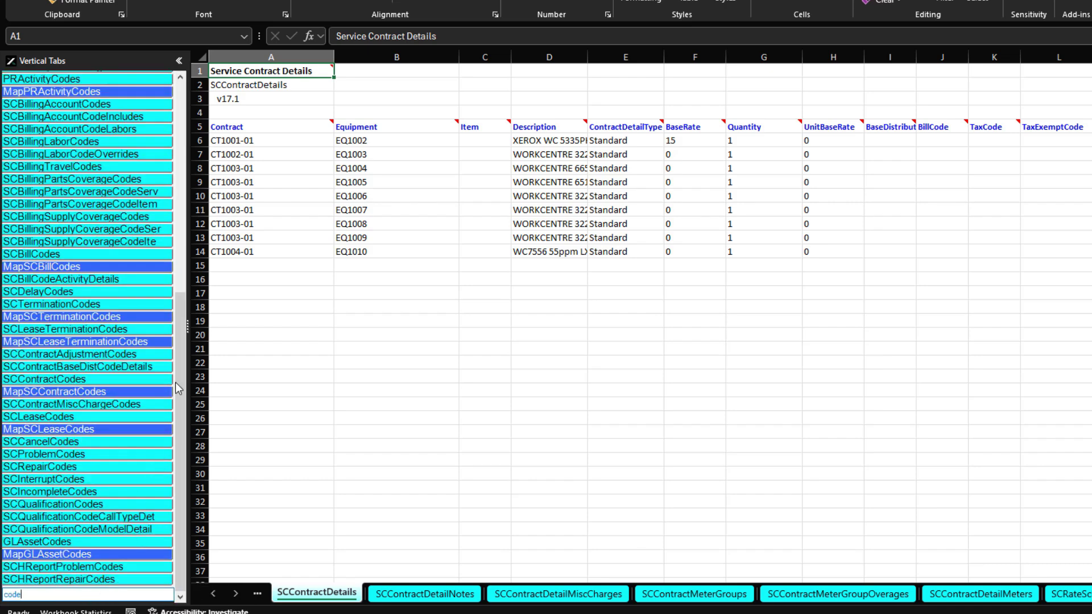
pyautogui.scroll(1, 184, 434)
pyautogui.moveTo(185, 433); pyautogui.dragTo(193, 193)
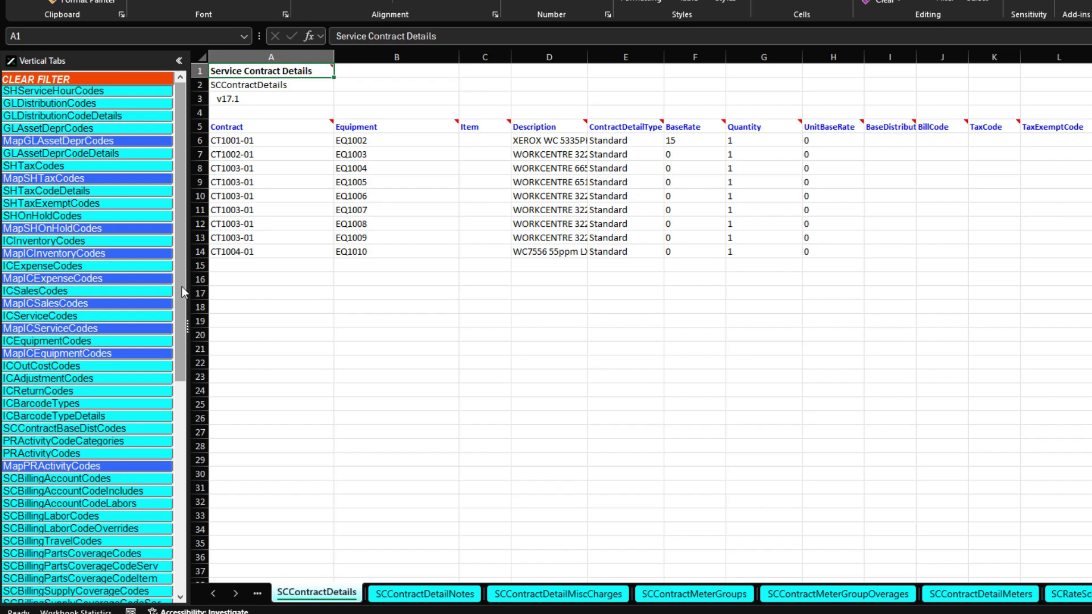
pyautogui.moveTo(182, 286); pyautogui.dragTo(183, 513)
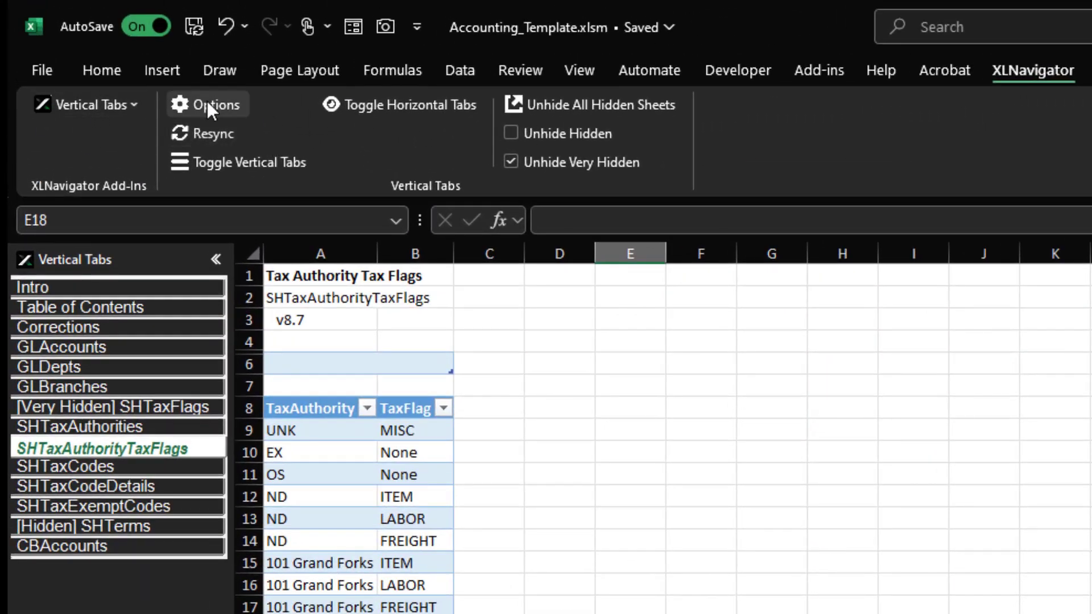
# - Open the Vertical Tabs options, preview the Dodger Blue, Dark and Excel Green color schemes, and choose Custom
pyautogui.click(207, 105)
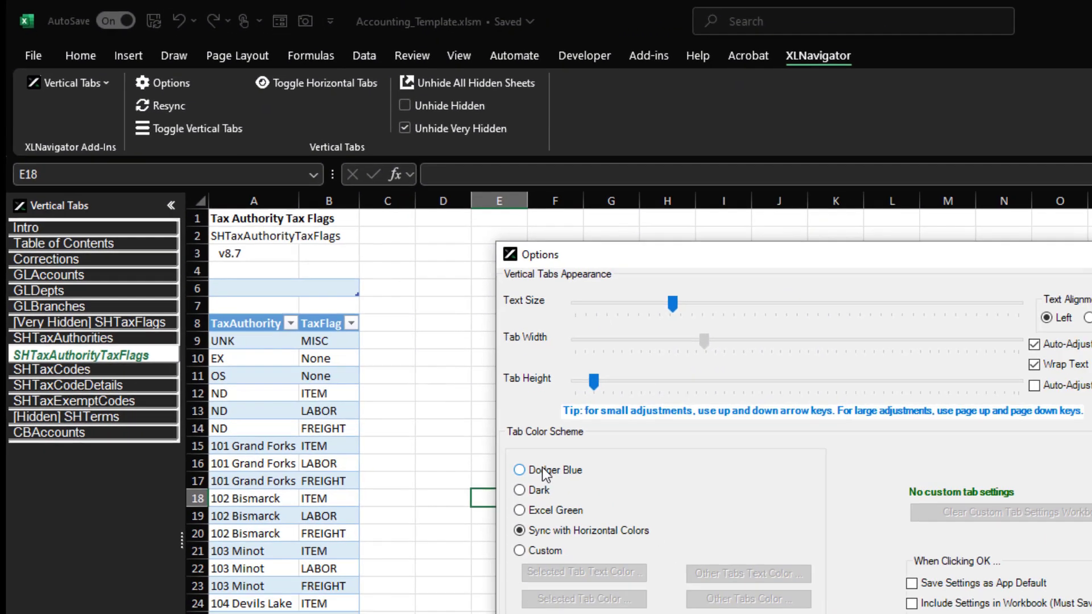
pyautogui.click(544, 472)
pyautogui.click(521, 491)
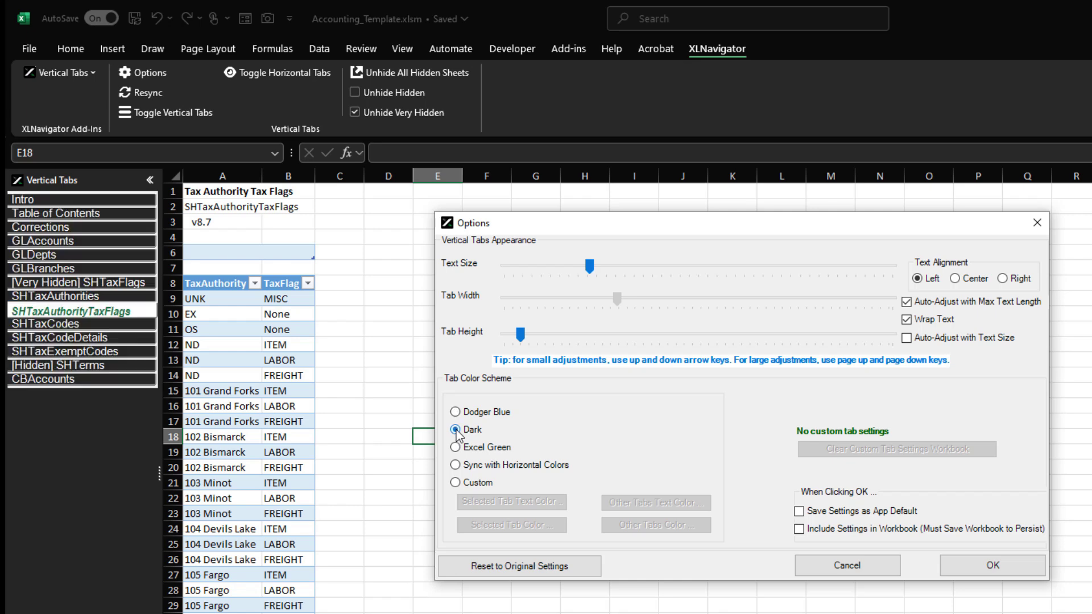
pyautogui.click(456, 447)
pyautogui.click(456, 483)
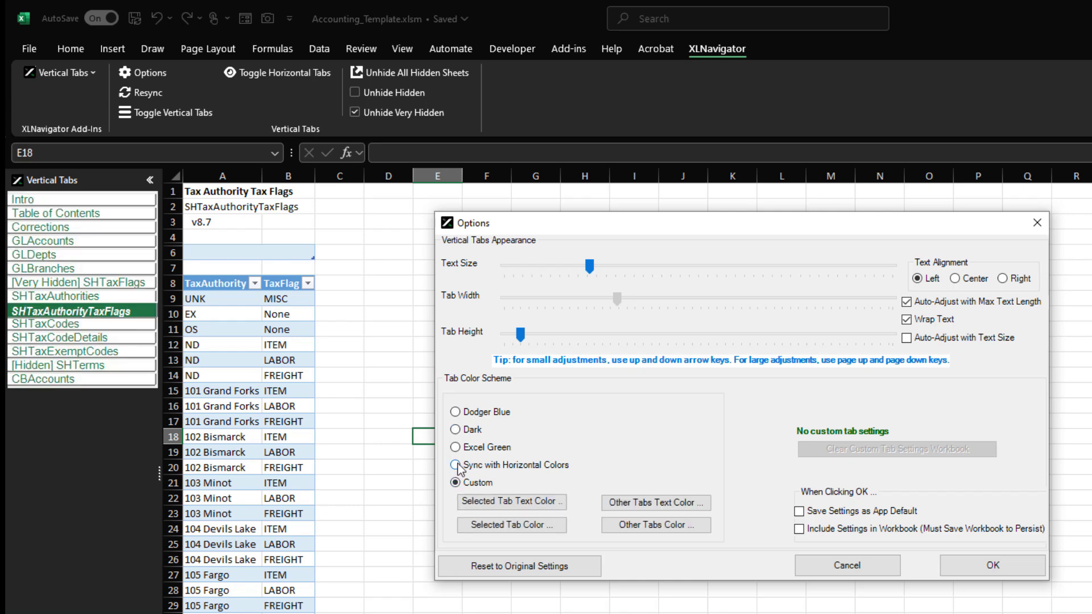
# - Set the custom selected tab text color to teal (0, 128, 128) and the other tabs' text color to periwinkle (128, 128, 255)
pyautogui.click(468, 490)
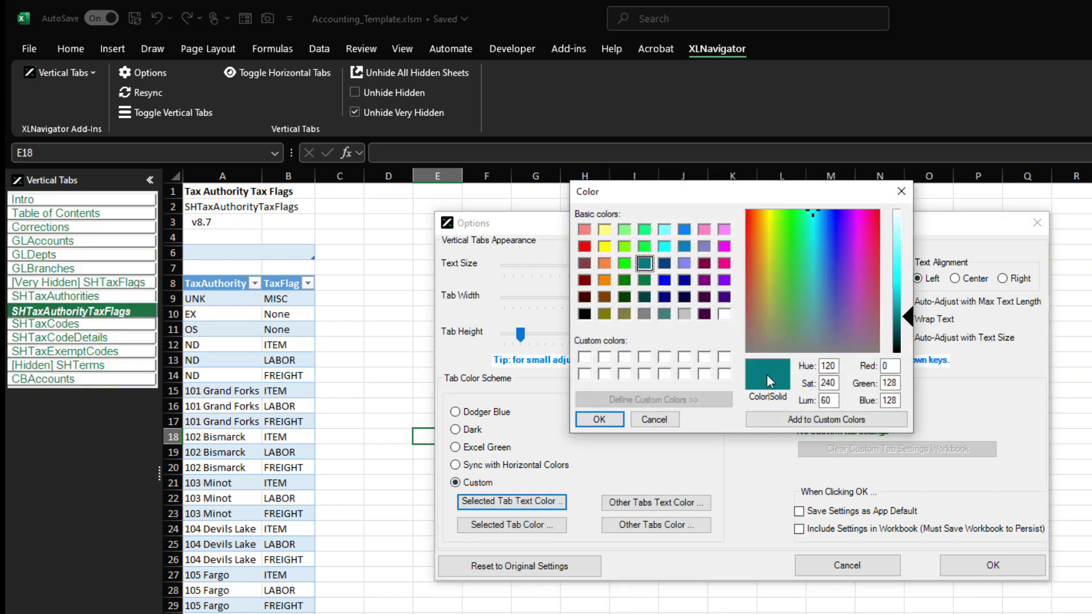
pyautogui.click(783, 421)
pyautogui.click(599, 419)
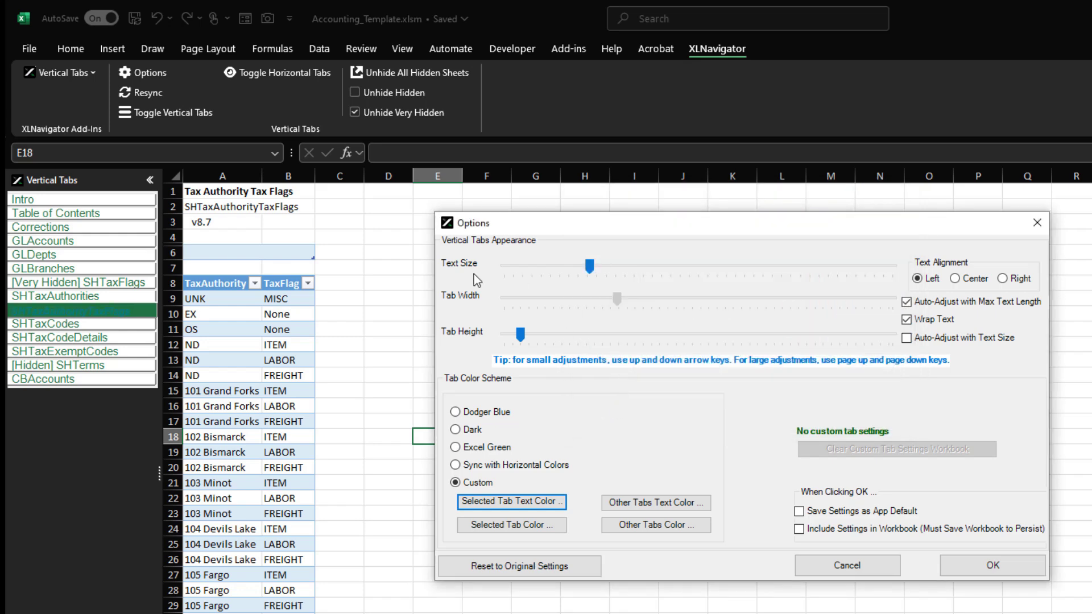
pyautogui.click(617, 501)
pyautogui.click(684, 263)
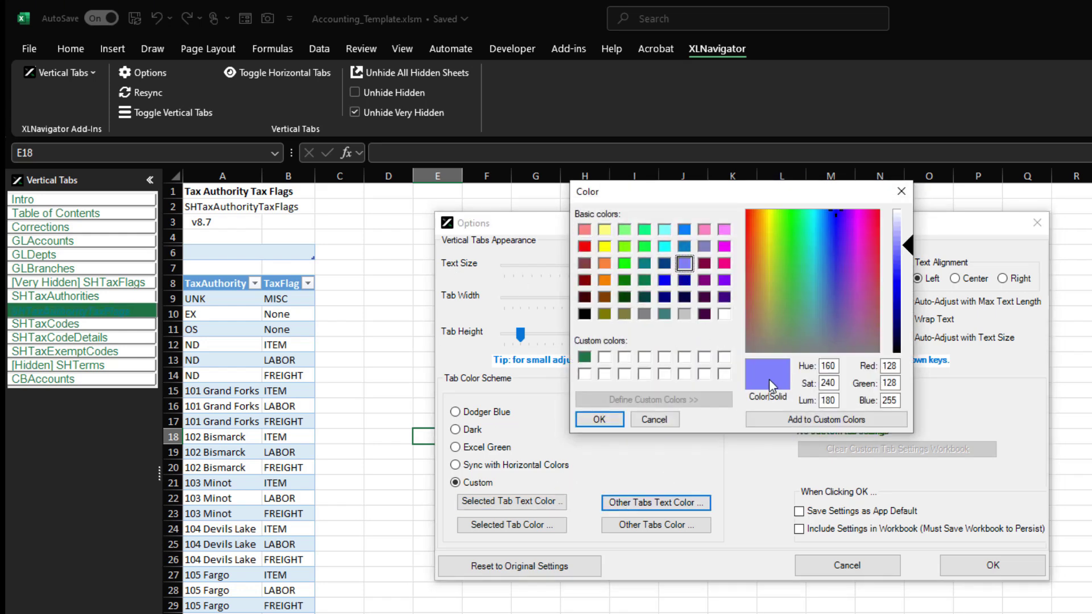
pyautogui.click(785, 420)
pyautogui.click(599, 419)
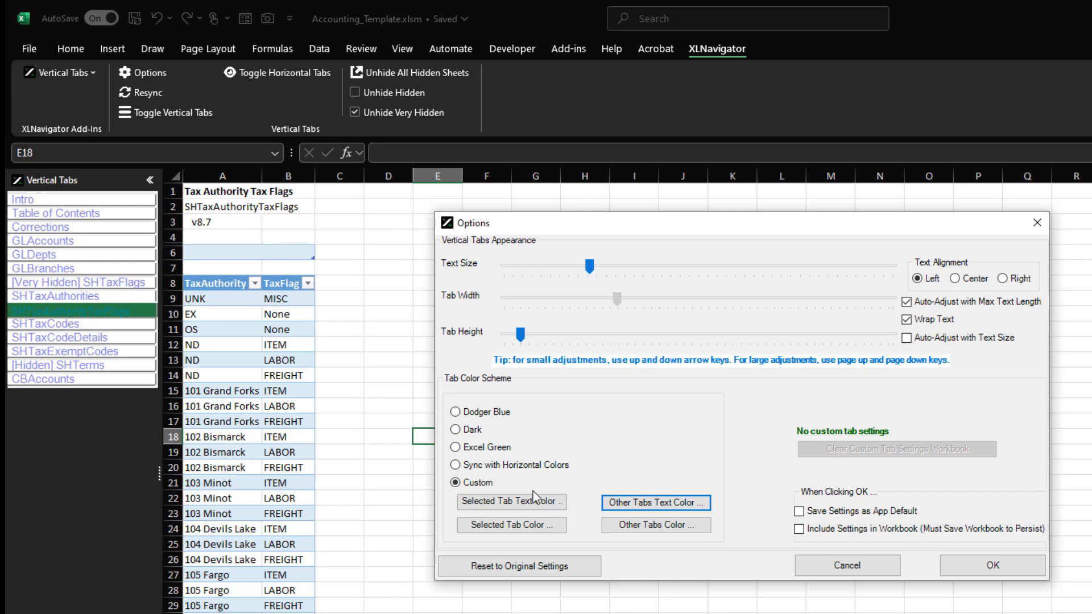
# - Set the custom selected tab color to light cyan (128, 255, 255), leaving the selected tab text color as is
pyautogui.click(496, 503)
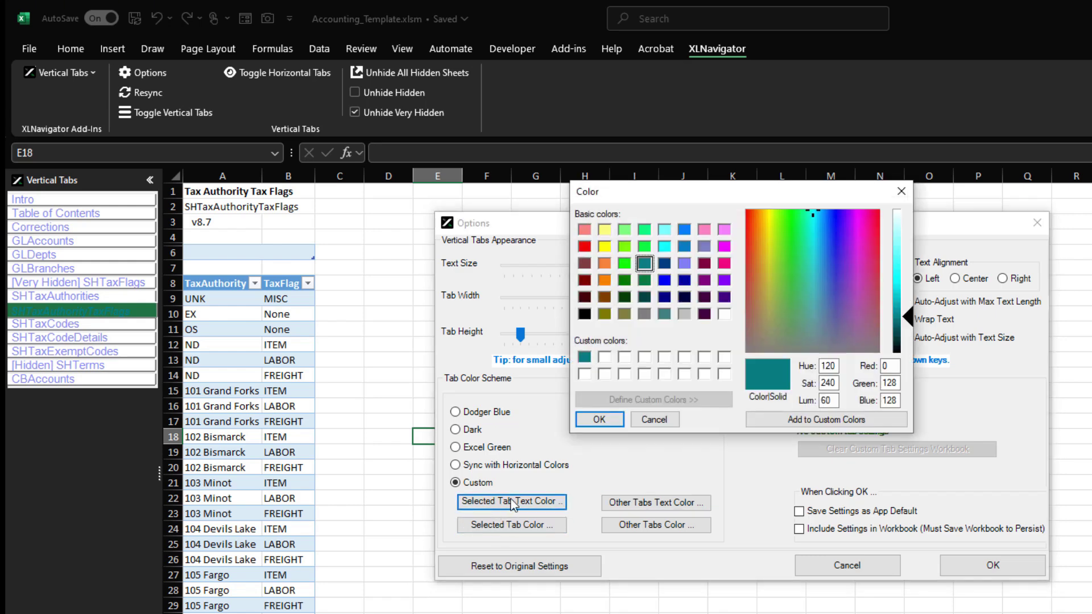
pyautogui.click(669, 421)
pyautogui.click(497, 525)
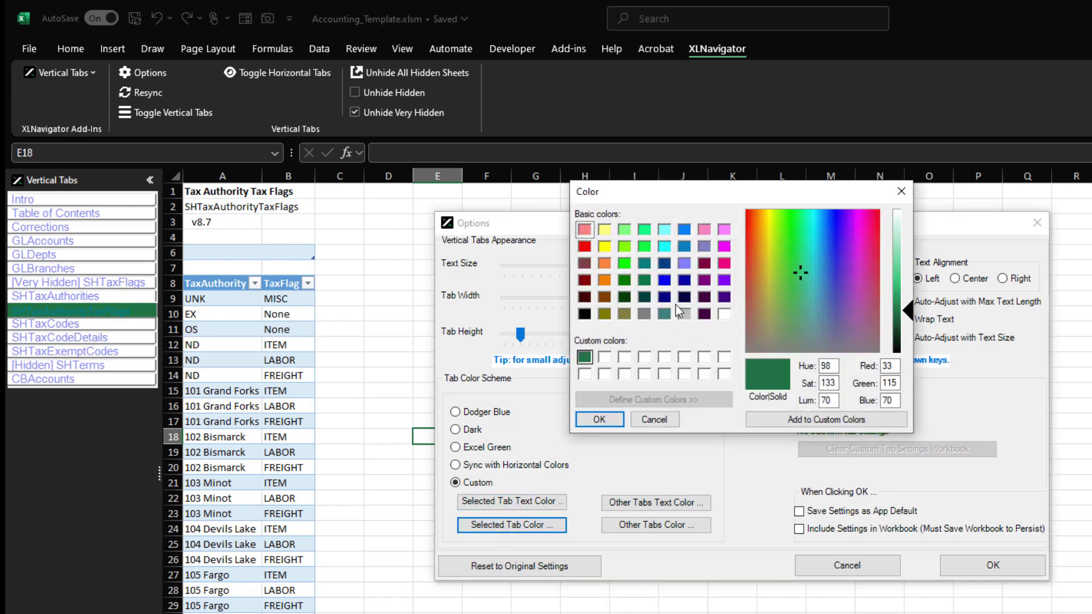
pyautogui.click(664, 229)
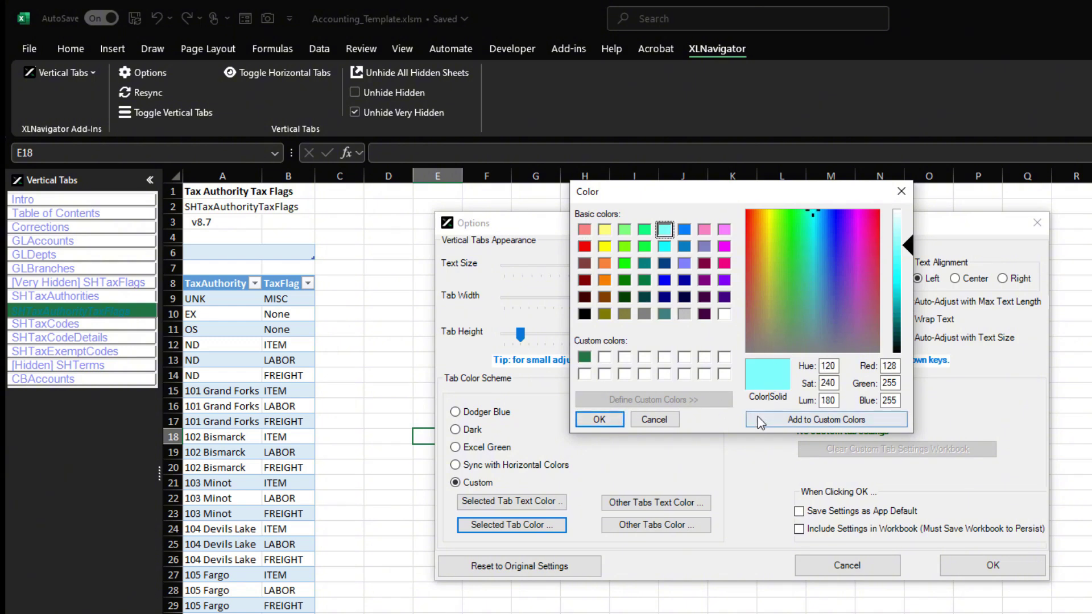
pyautogui.click(603, 419)
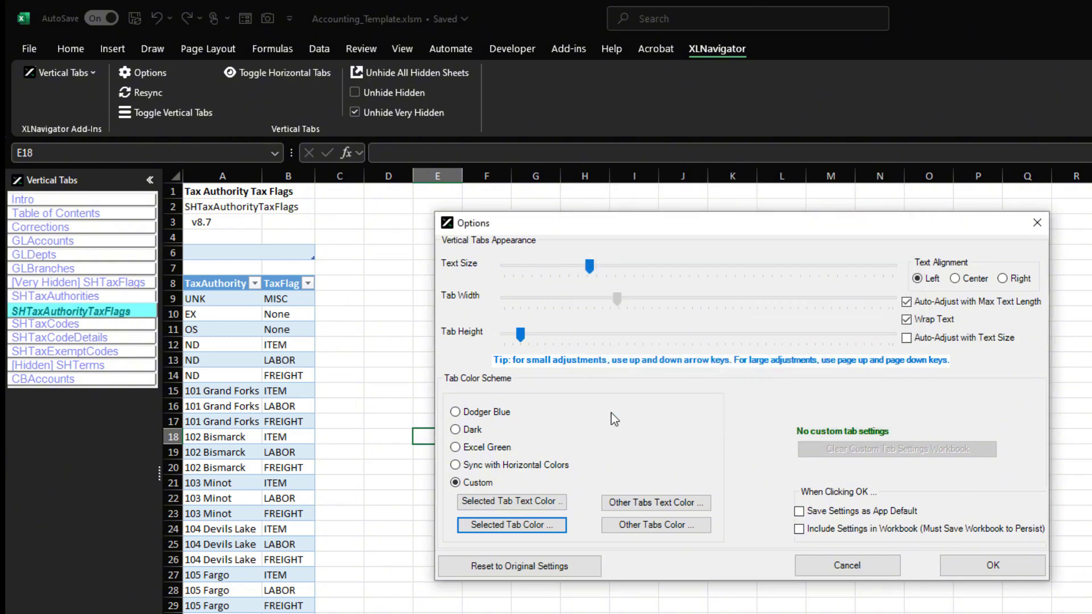
# - Enlarge the vertical tabs' text size and tab height, and switch the color scheme to Dodger Blue
pyautogui.moveTo(589, 266); pyautogui.dragTo(660, 292)
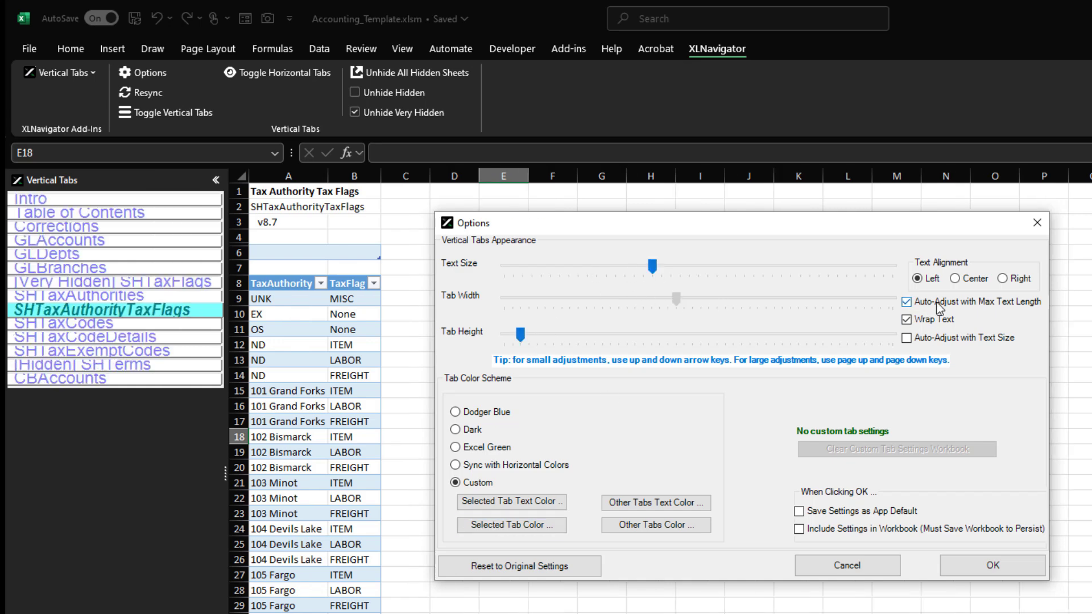
pyautogui.moveTo(520, 337); pyautogui.dragTo(582, 339)
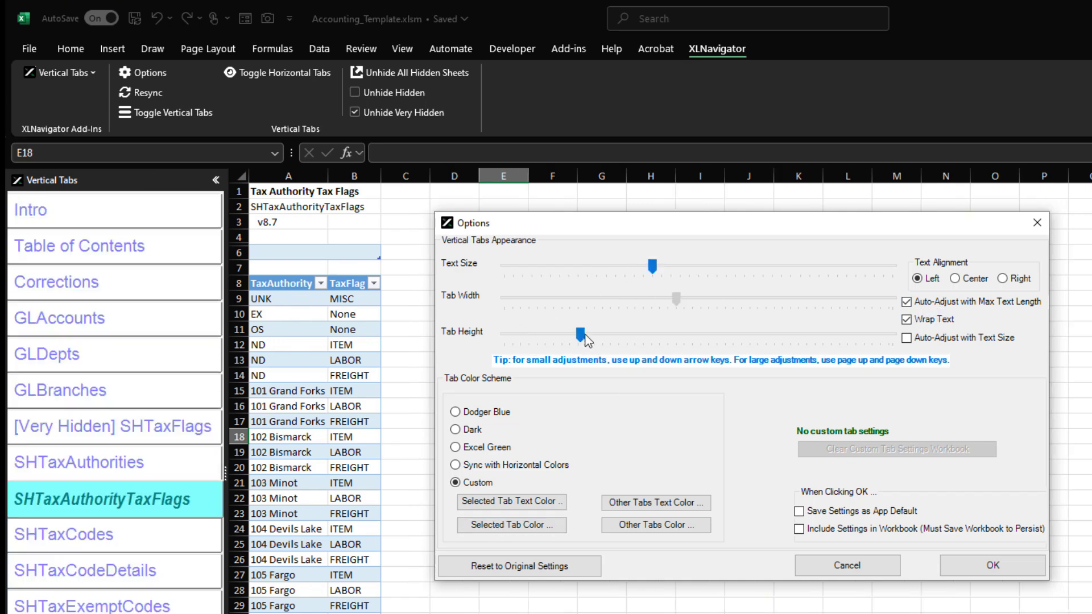
pyautogui.click(488, 411)
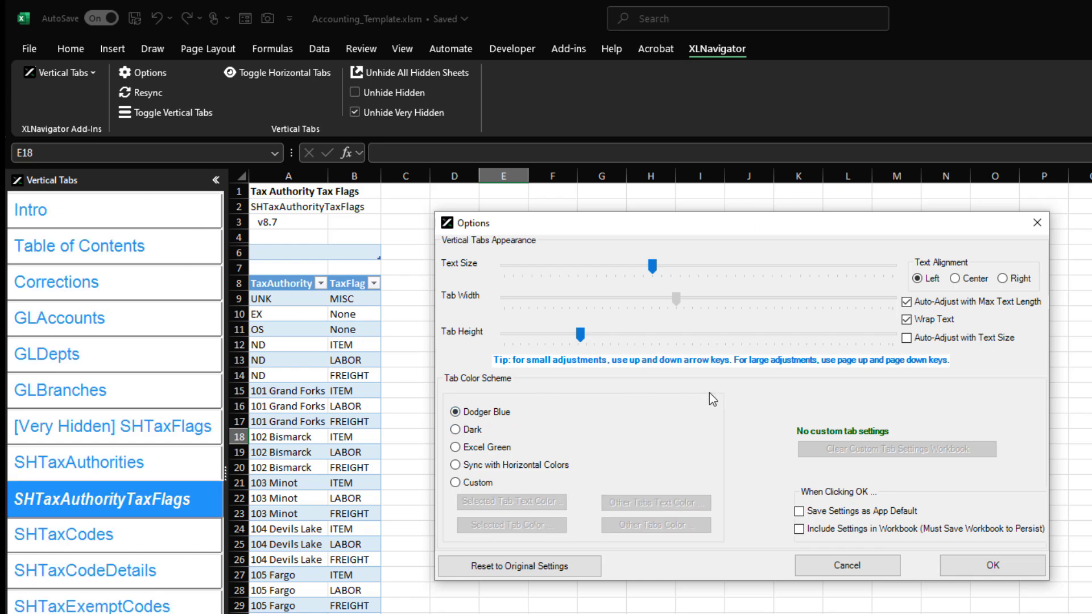
# - Turn off Auto-Adjust with Max Text Length, toggle Wrap Text off and on, and enlarge the tab width, tab height and text size
pyautogui.click(908, 319)
pyautogui.click(907, 302)
pyautogui.moveTo(677, 299); pyautogui.dragTo(622, 336)
pyautogui.click(907, 319)
pyautogui.moveTo(653, 266); pyautogui.dragTo(689, 267)
pyautogui.moveTo(569, 300); pyautogui.dragTo(748, 305)
# - Right-align the vertical tab text, apply the options, and dock the Vertical Tabs pane on the right side of the workbook
pyautogui.click(955, 278)
pyautogui.click(1003, 278)
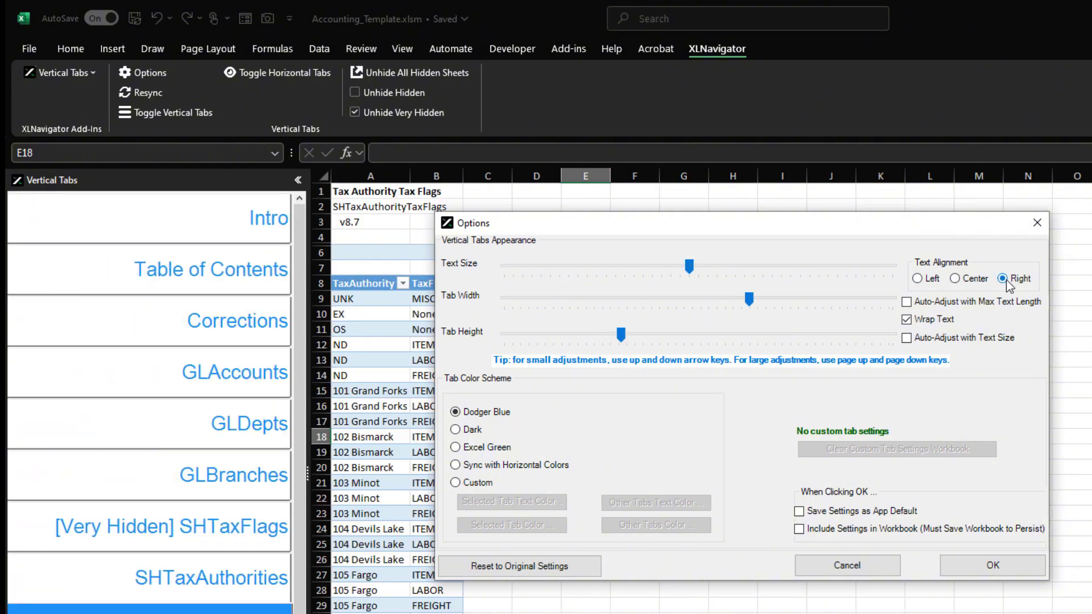
pyautogui.click(993, 566)
pyautogui.click(298, 180)
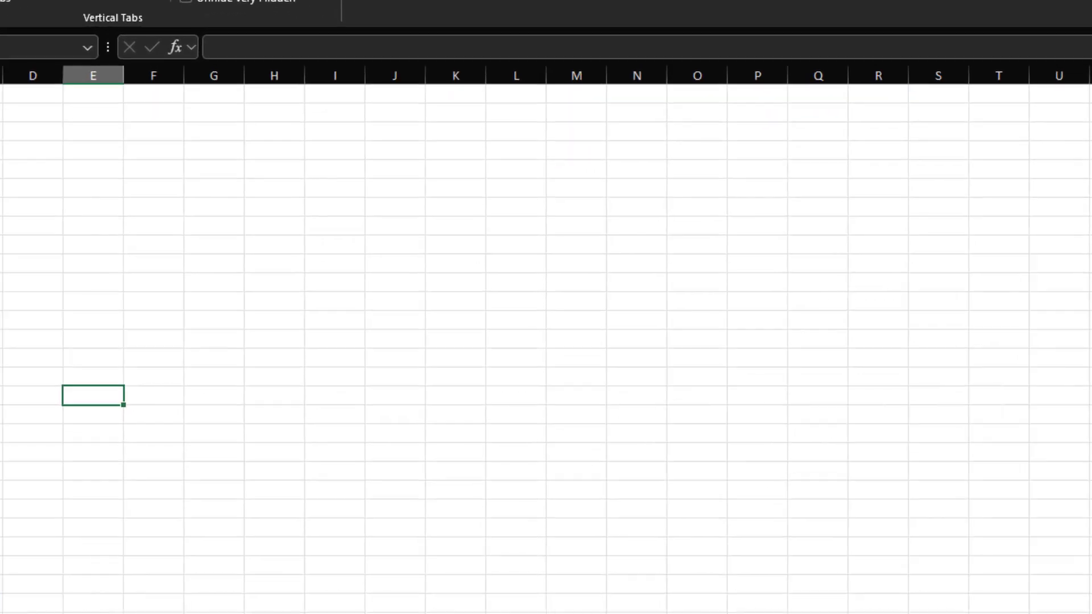
# - Reopen the Vertical Tabs options and apply them with Include Settings in Workbook turned on
pyautogui.click(142, 72)
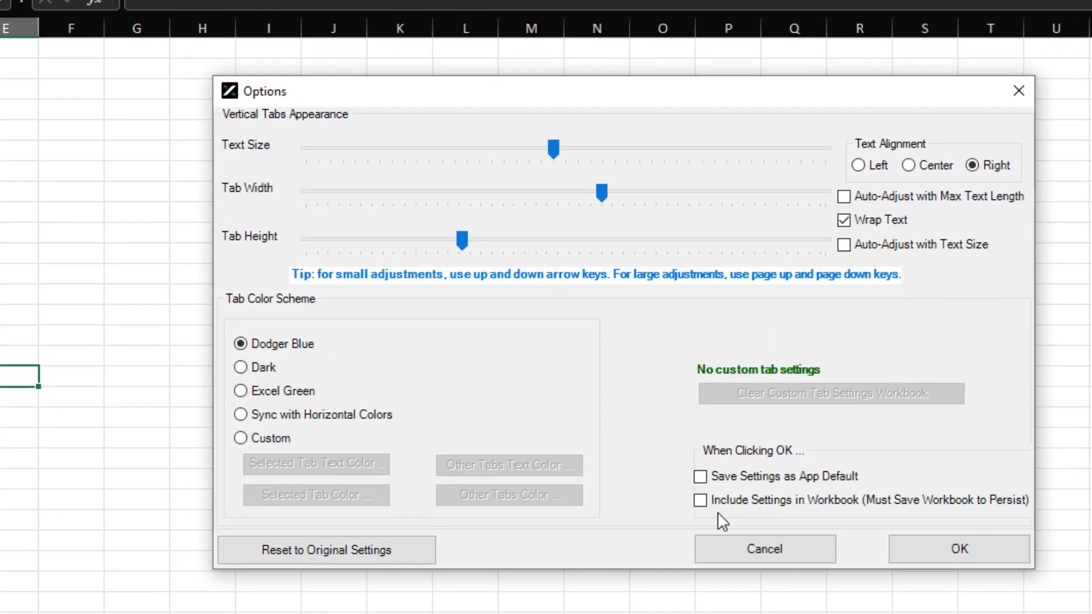
pyautogui.click(701, 501)
pyautogui.click(955, 548)
# - Reset the Vertical Tabs options to the original settings and save them as the app default
pyautogui.click(696, 419)
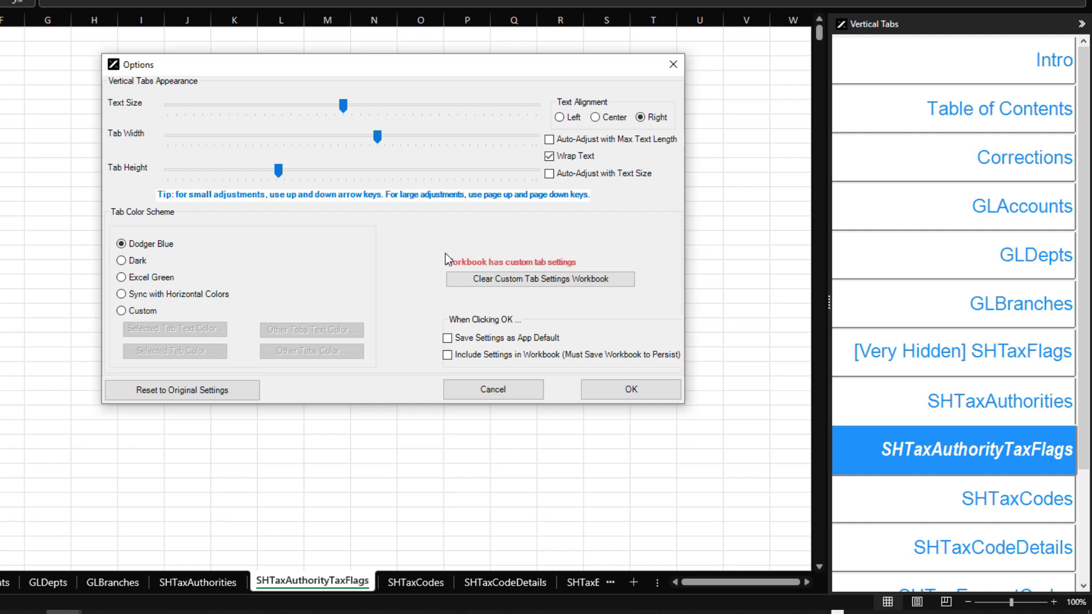
pyautogui.click(160, 390)
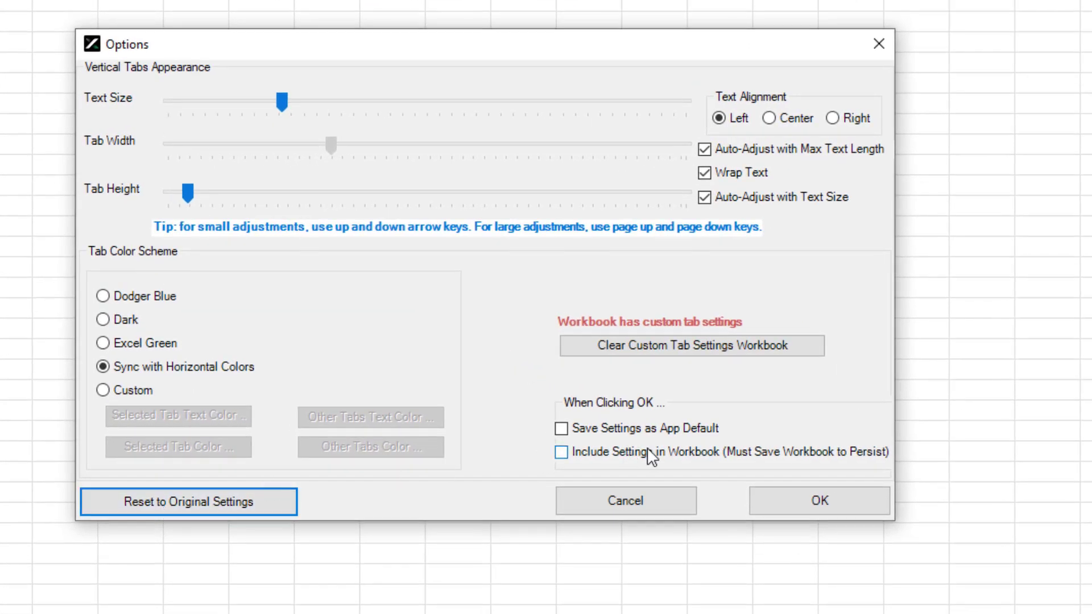
pyautogui.click(625, 428)
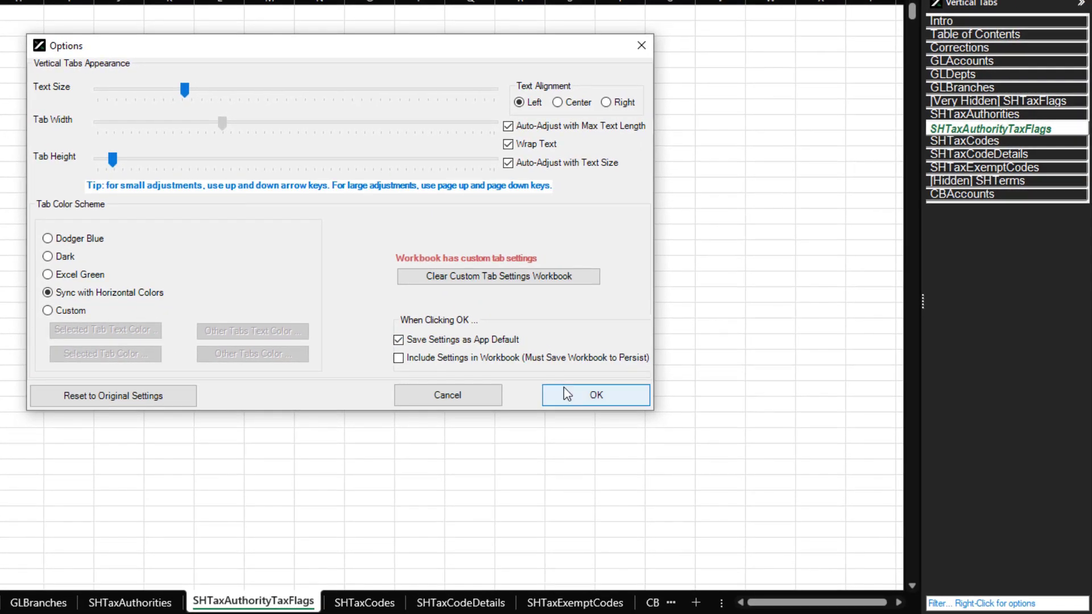
pyautogui.click(561, 396)
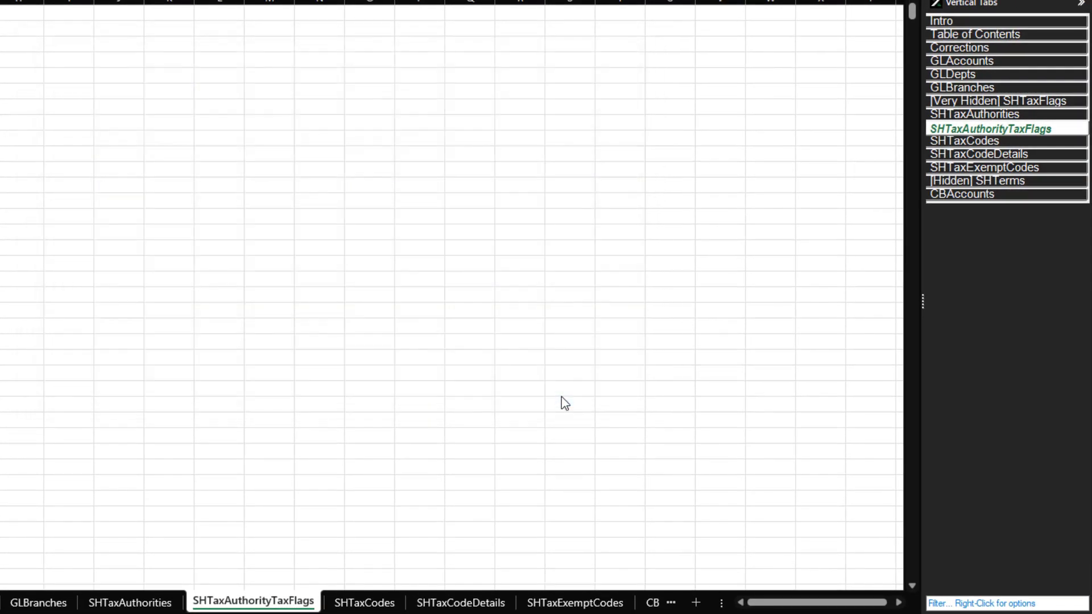